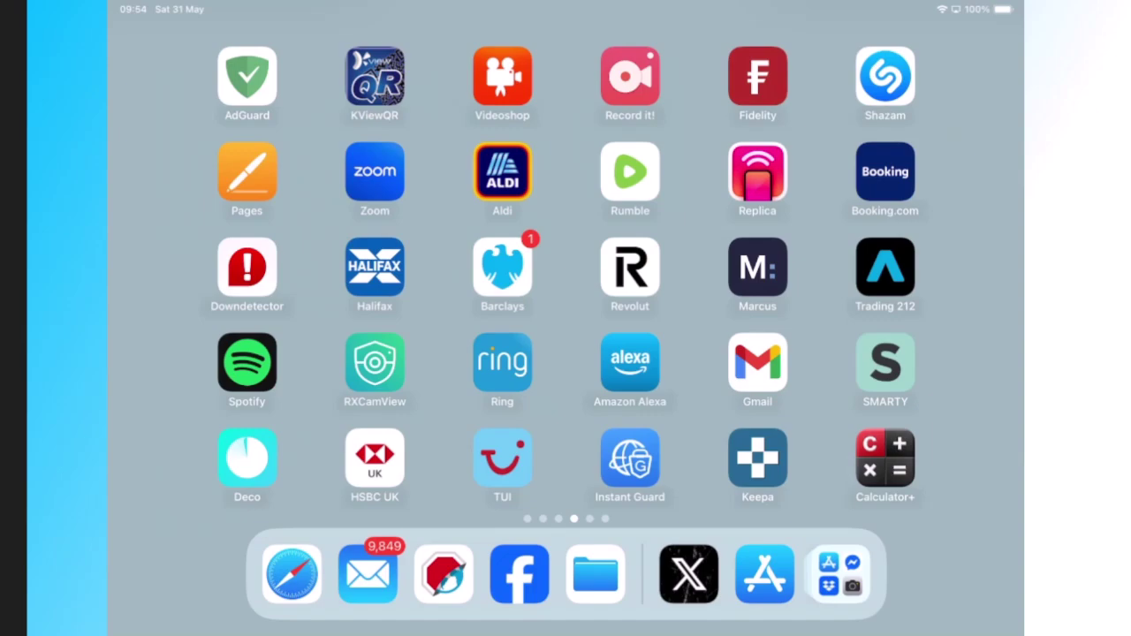
Step: Open the App Store to search for WhatsApp
{"action": "left_click", "coordinate": [765, 575]}
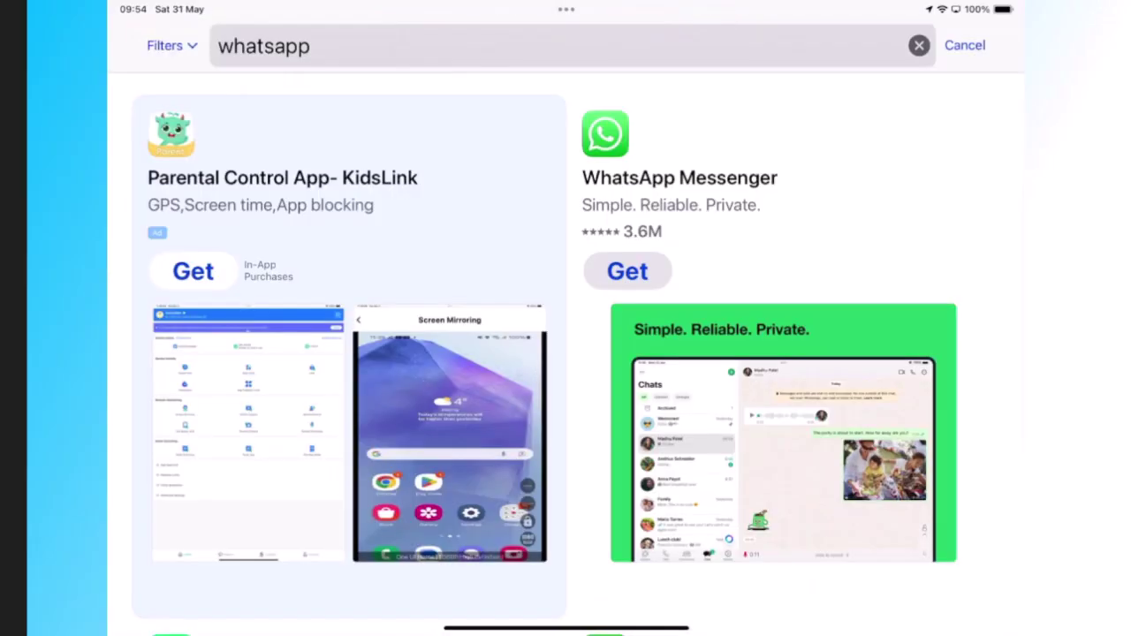
{"action": "scroll", "coordinate": [565, 353], "scroll_direction": "down", "scroll_amount": 6}
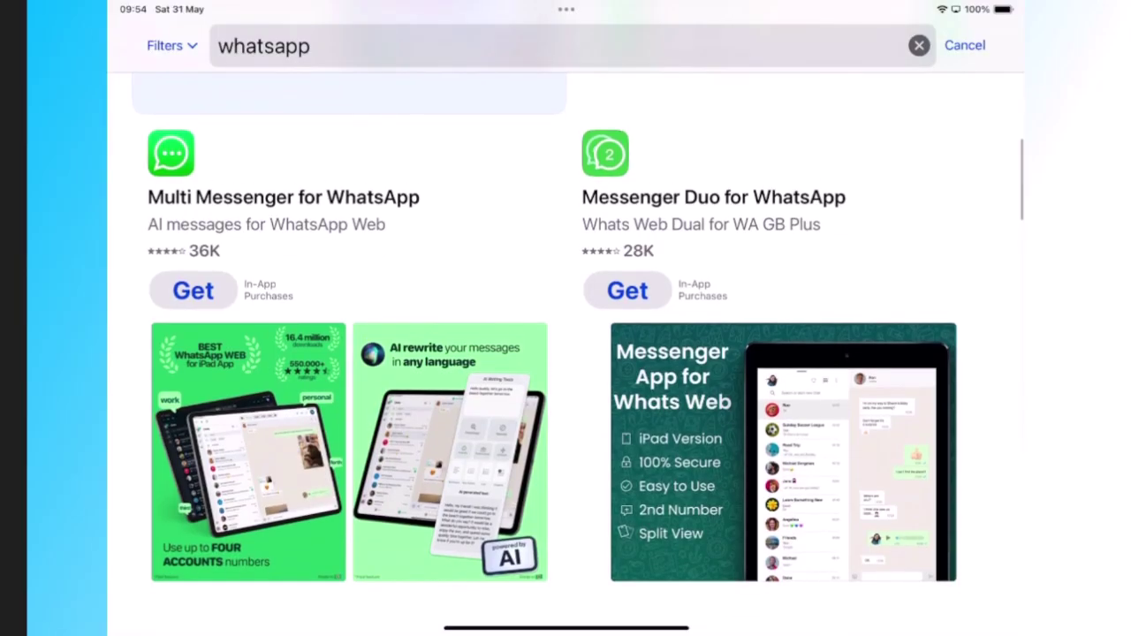
{"action": "scroll", "coordinate": [565, 353], "scroll_direction": "down", "scroll_amount": 8}
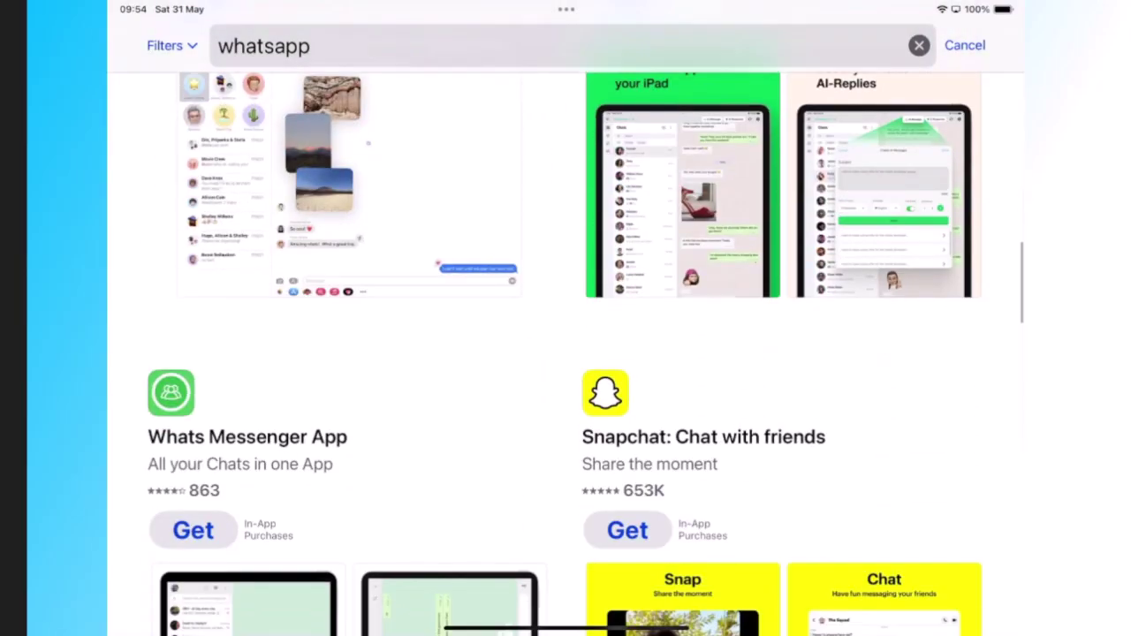
{"action": "scroll", "coordinate": [566, 354], "scroll_direction": "up", "scroll_amount": 8}
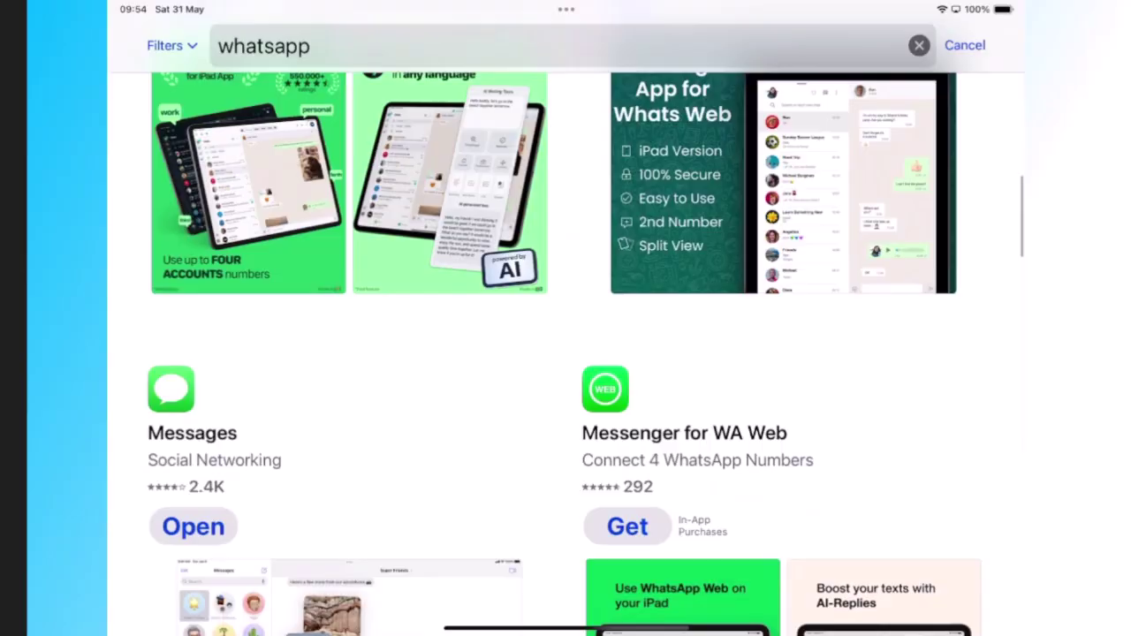
{"action": "scroll", "coordinate": [566, 354], "scroll_direction": "up", "scroll_amount": 8}
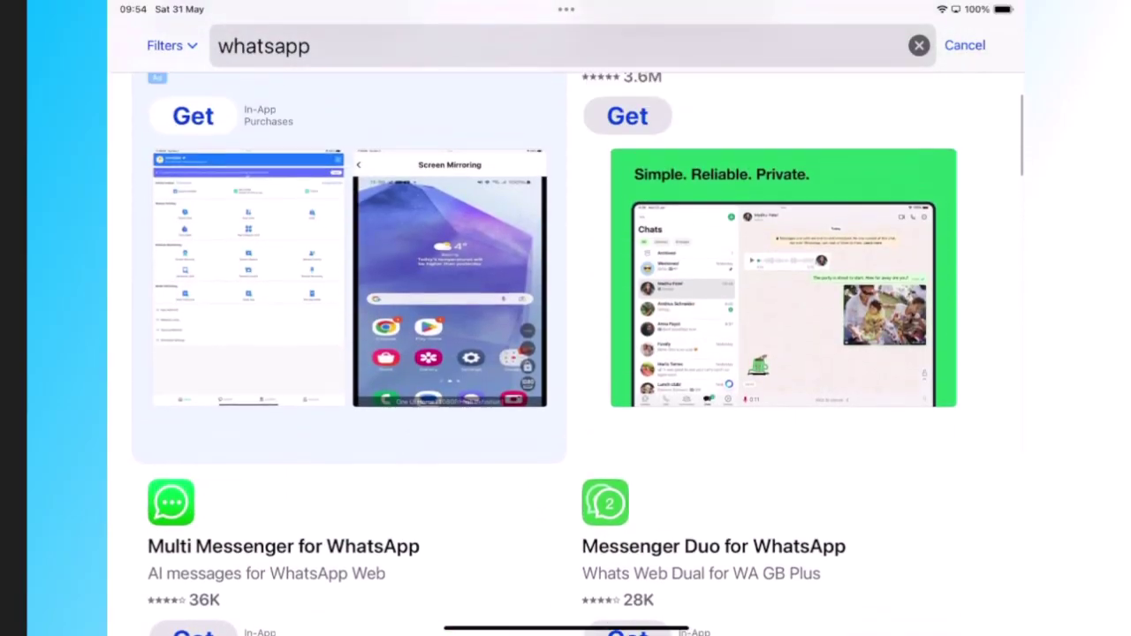
{"action": "scroll", "coordinate": [566, 353], "scroll_direction": "up", "scroll_amount": 3}
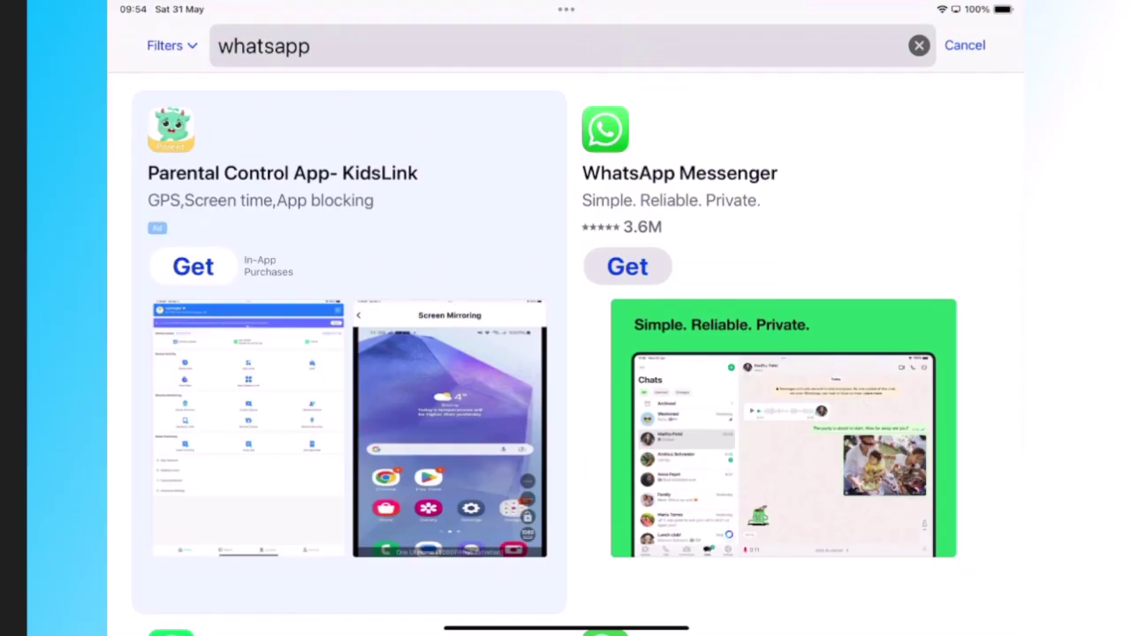
{"action": "left_click", "coordinate": [679, 173]}
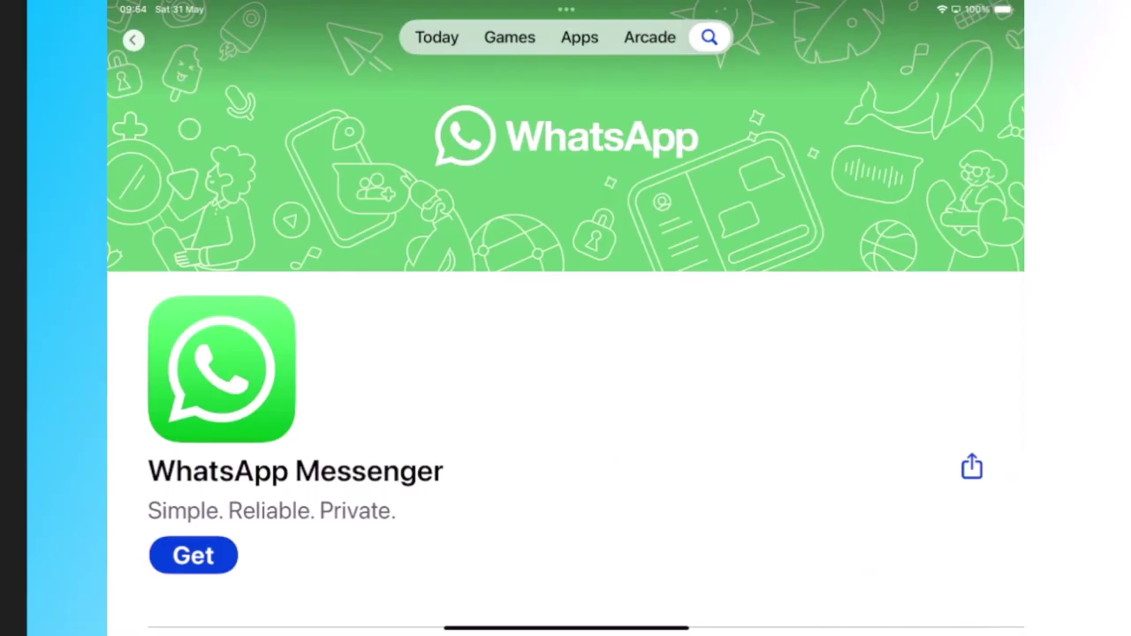
{"action": "left_click", "coordinate": [133, 39]}
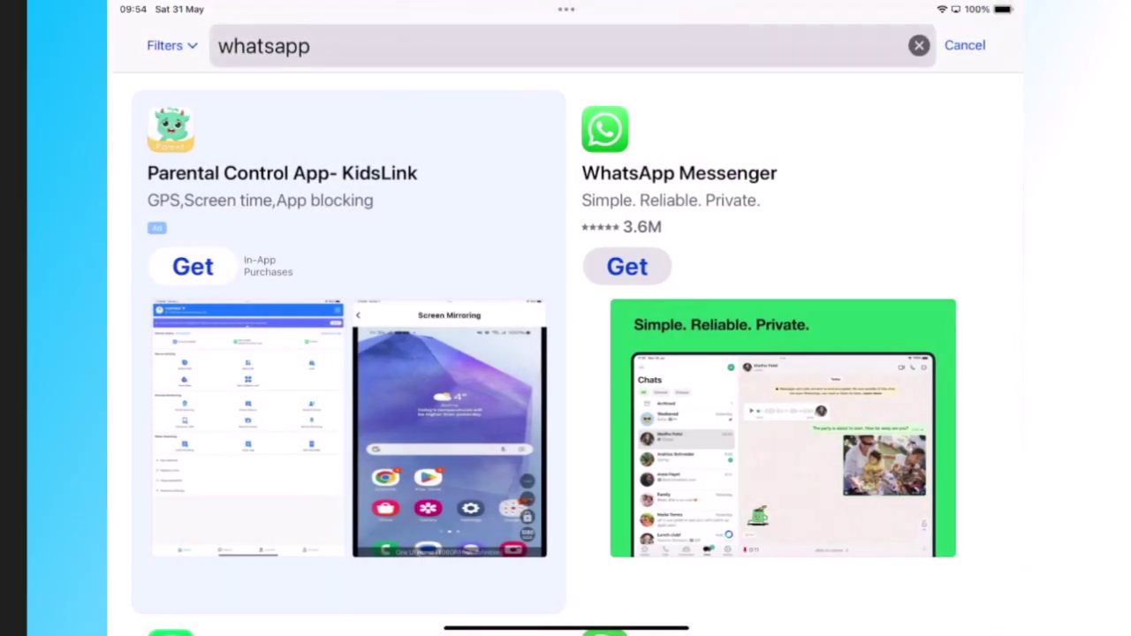
{"action": "left_click", "coordinate": [671, 173]}
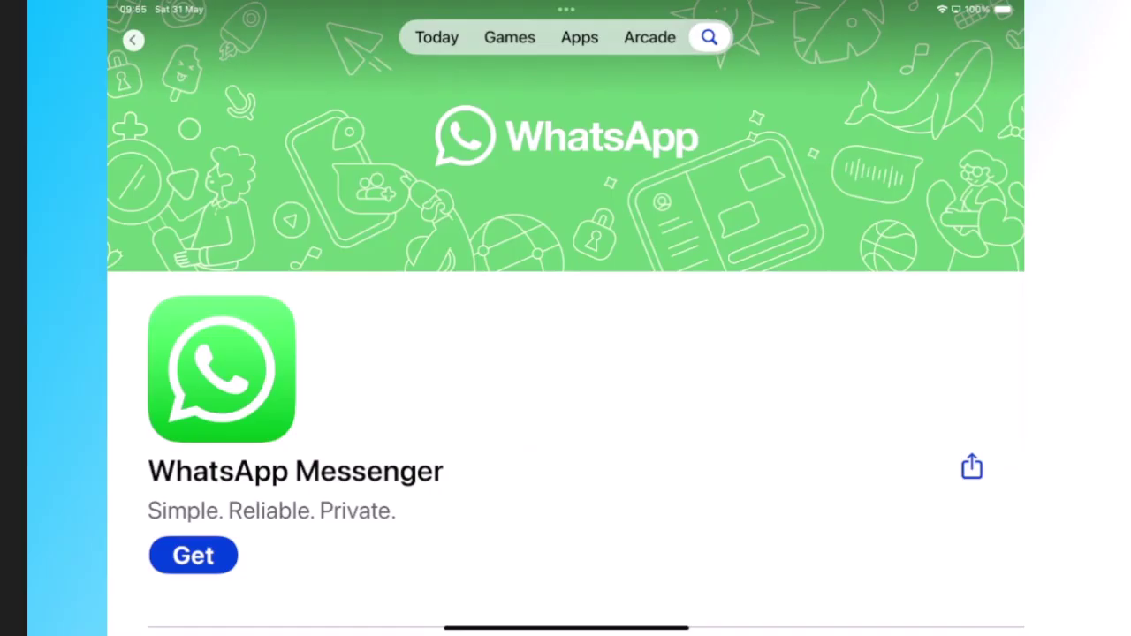
{"action": "left_click", "coordinate": [133, 39]}
{"action": "scroll", "coordinate": [566, 353], "scroll_direction": "down", "scroll_amount": 5}
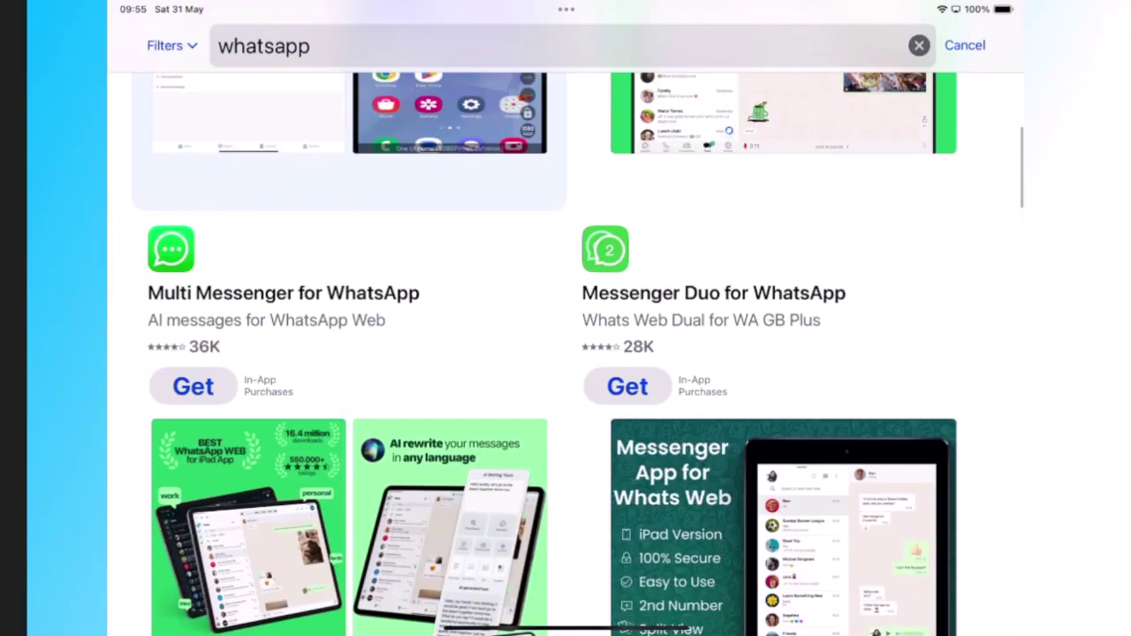
{"action": "left_click", "coordinate": [344, 292]}
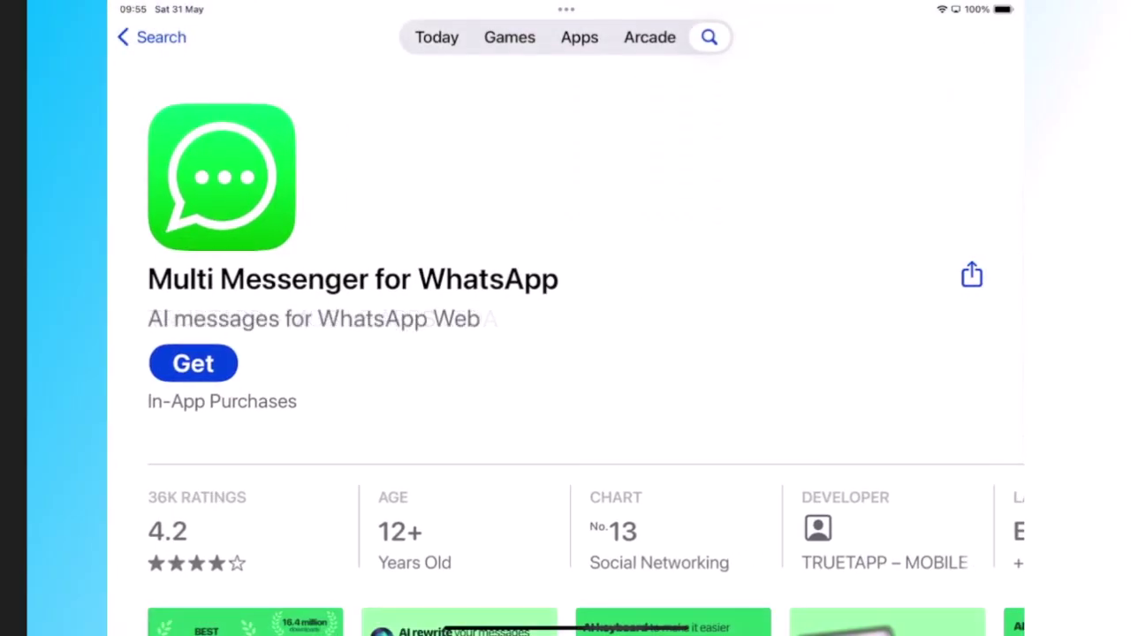
{"action": "left_click", "coordinate": [151, 37]}
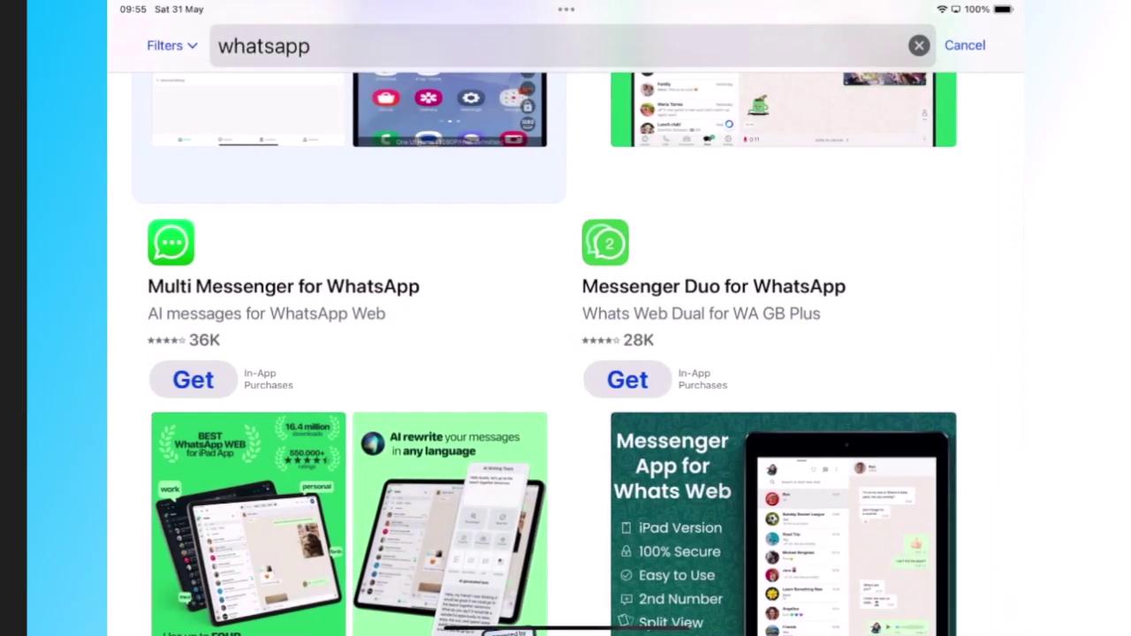
{"action": "scroll", "coordinate": [566, 354], "scroll_direction": "up", "scroll_amount": 5}
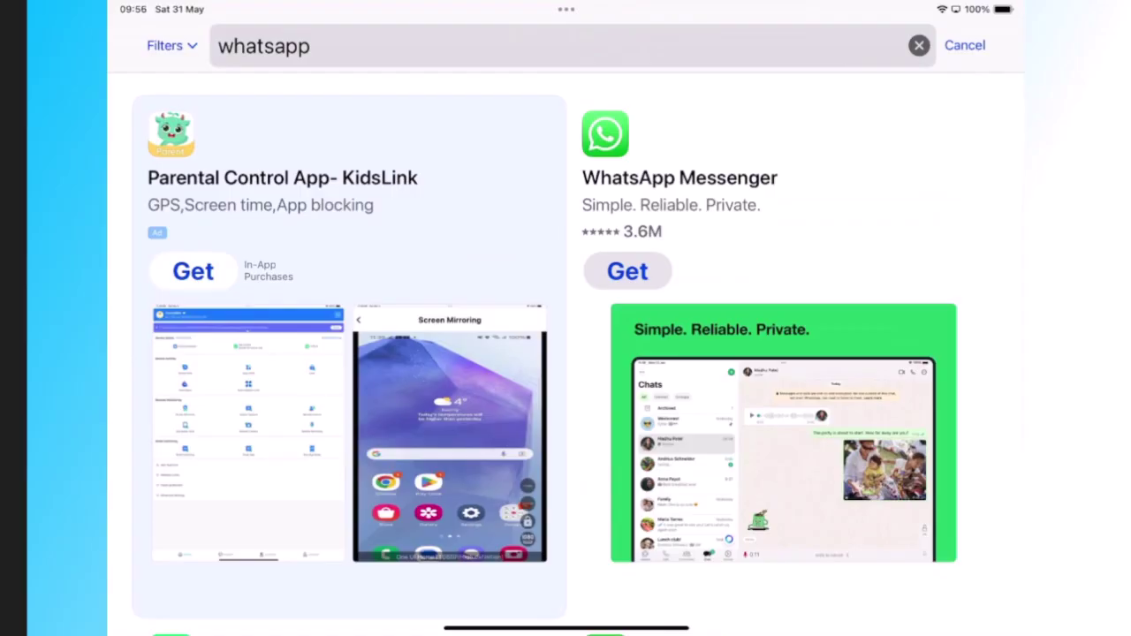
Step: Install WhatsApp Messenger from its App Store page, then return to the search results
{"action": "left_click", "coordinate": [680, 177]}
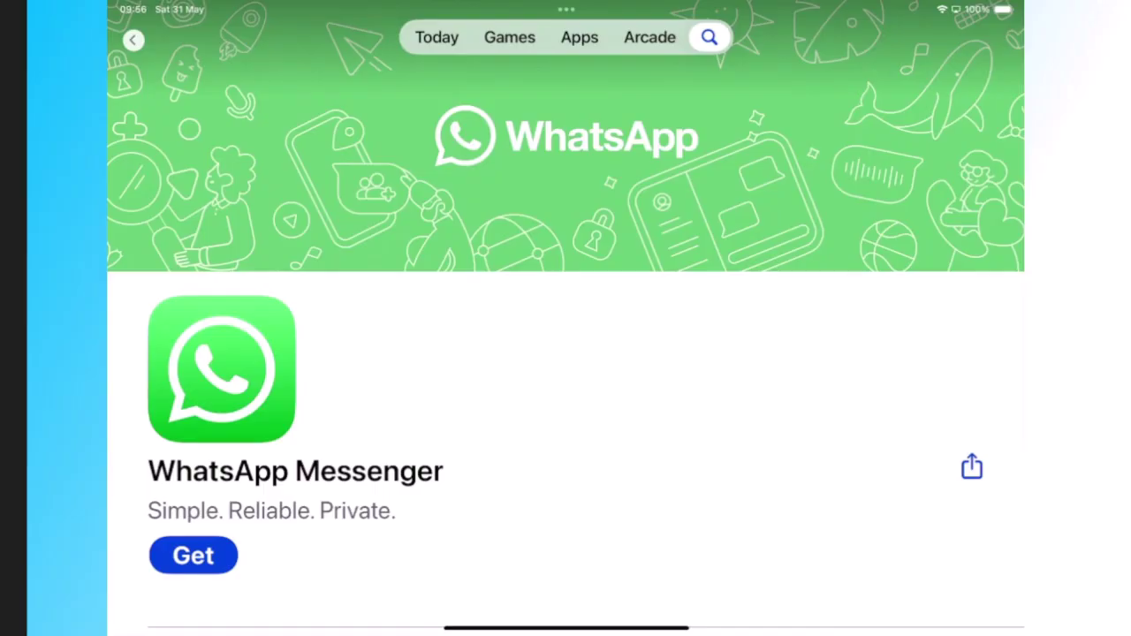
{"action": "left_click", "coordinate": [193, 555]}
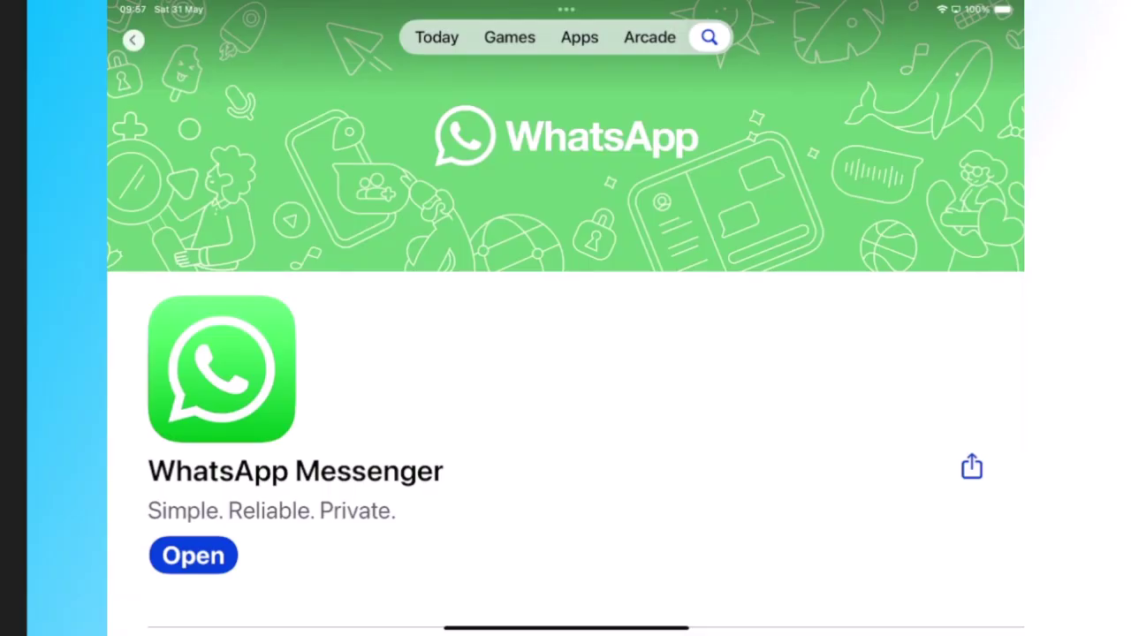
{"action": "left_click", "coordinate": [133, 38]}
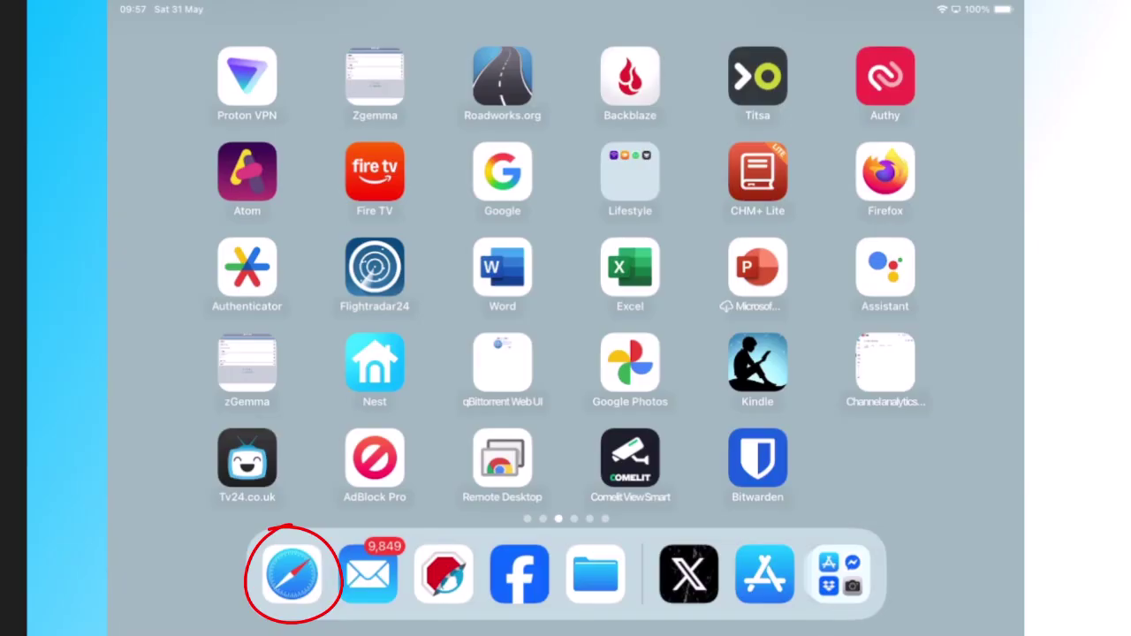
Step: Load whatsapp.com in Safari and follow its Download link to the App Store
{"action": "left_click", "coordinate": [293, 576]}
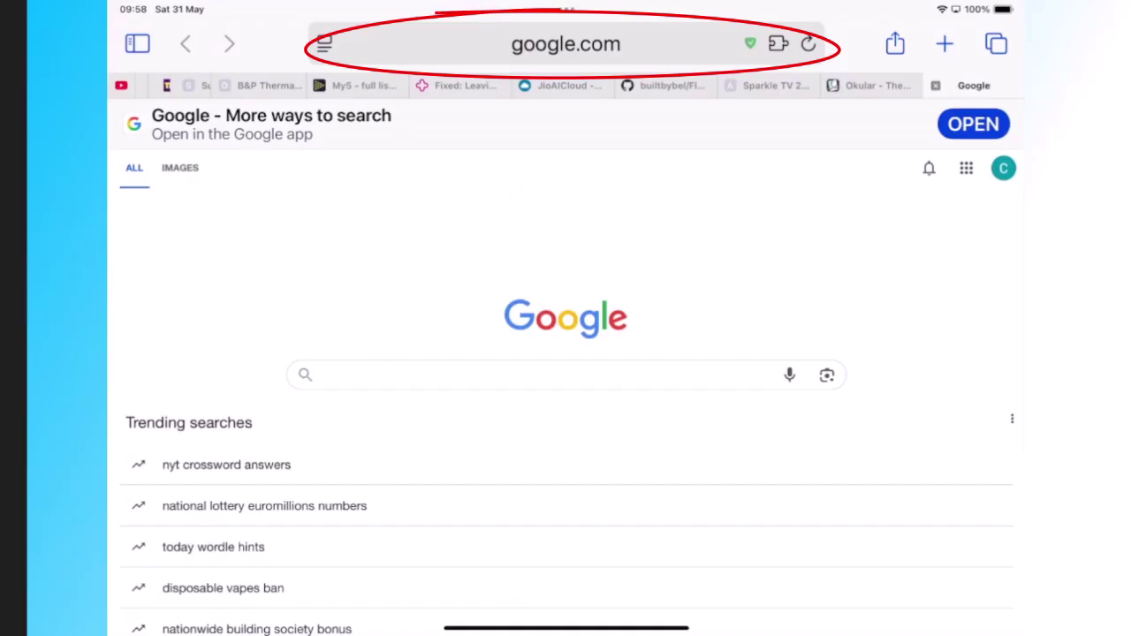
{"action": "left_click", "coordinate": [565, 44]}
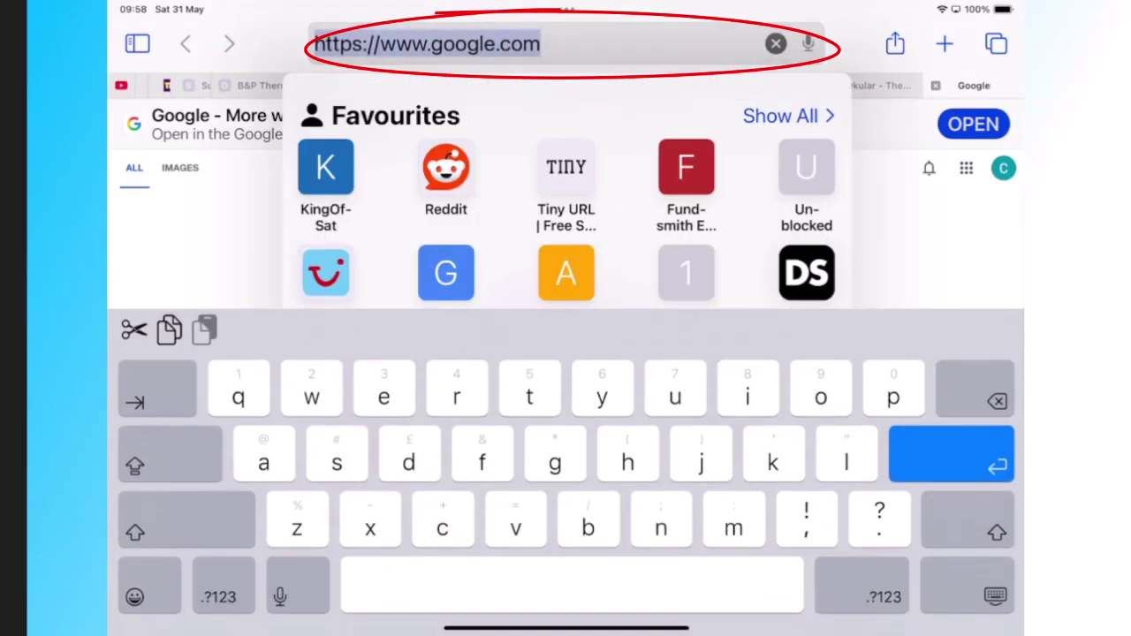
{"action": "type", "text": "whatsa"}
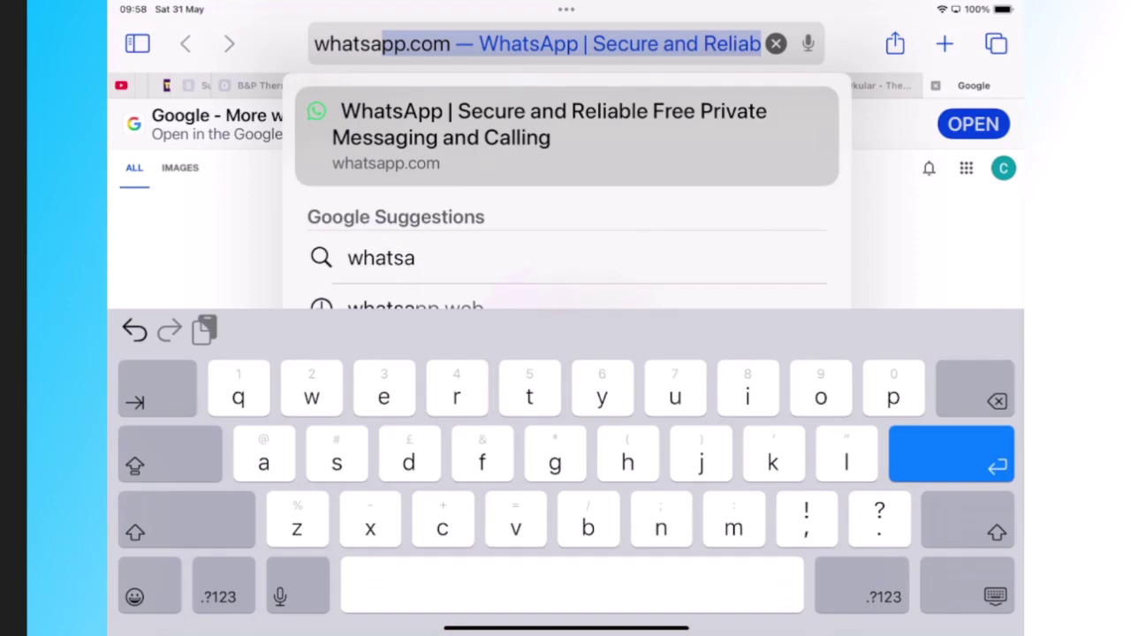
{"action": "type", "text": "pp.com"}
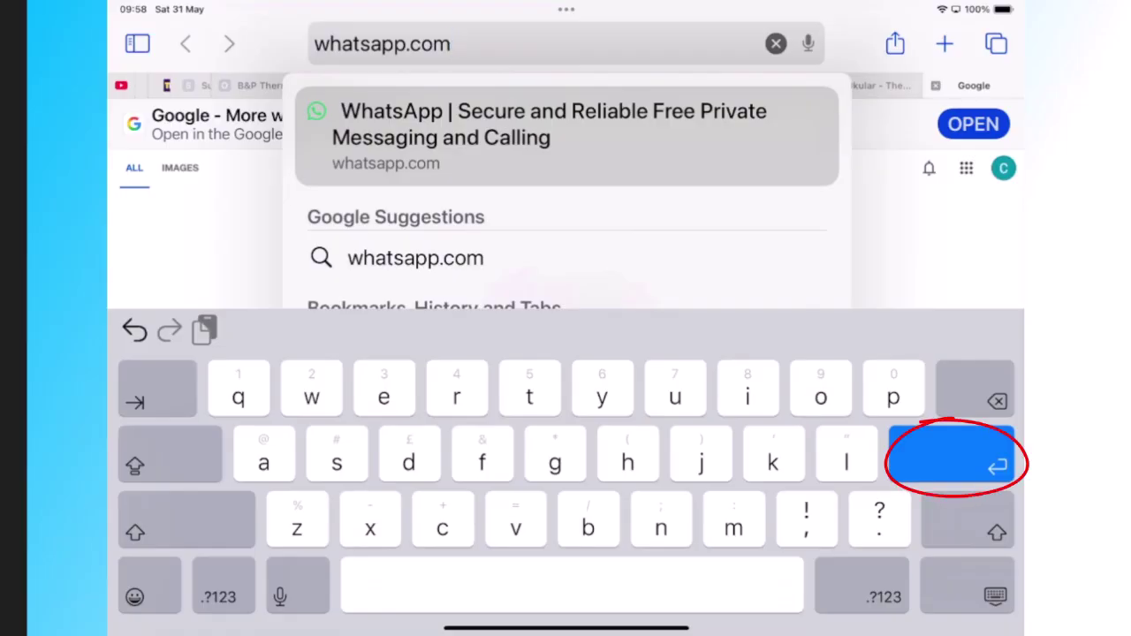
{"action": "left_click", "coordinate": [951, 456]}
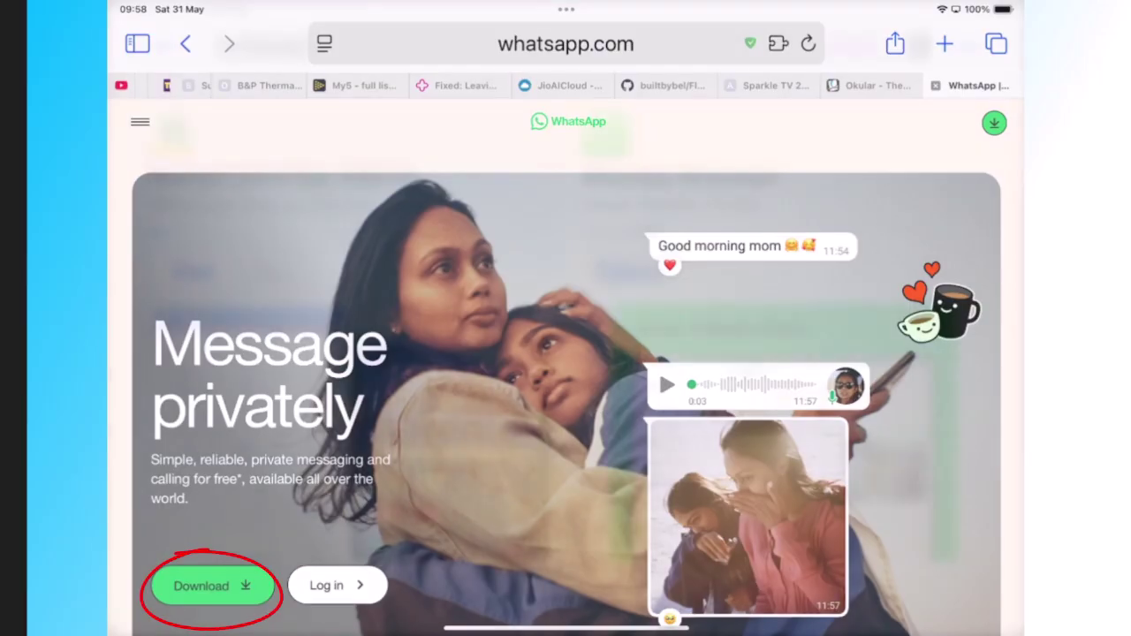
{"action": "left_click", "coordinate": [212, 585]}
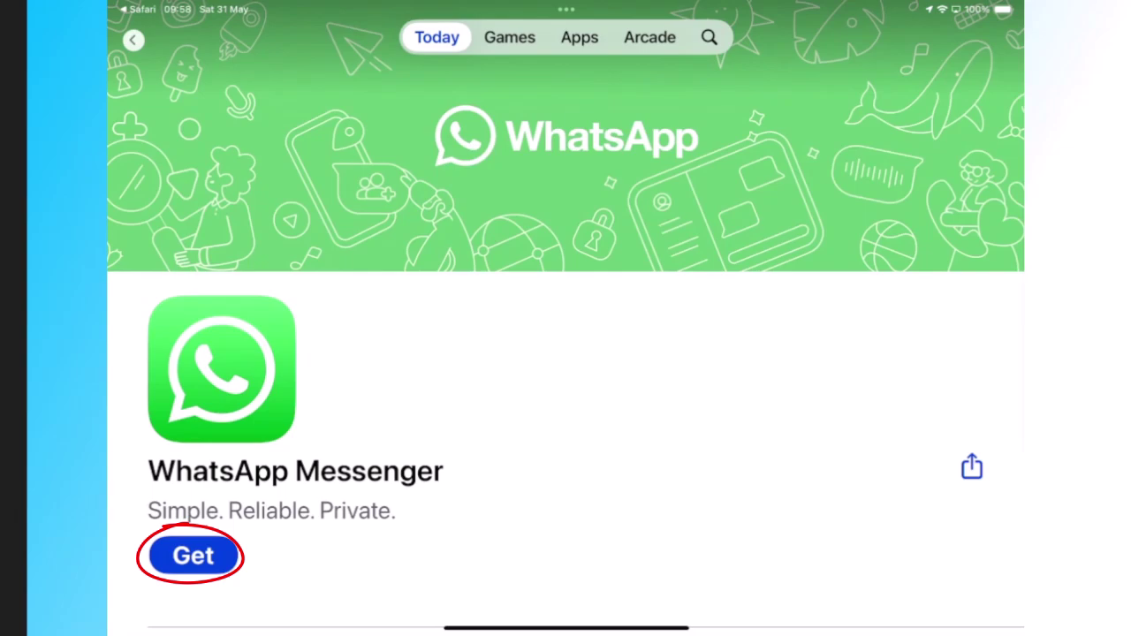
Step: Get WhatsApp Messenger, confirming the install with Touch ID
{"action": "left_click", "coordinate": [192, 555]}
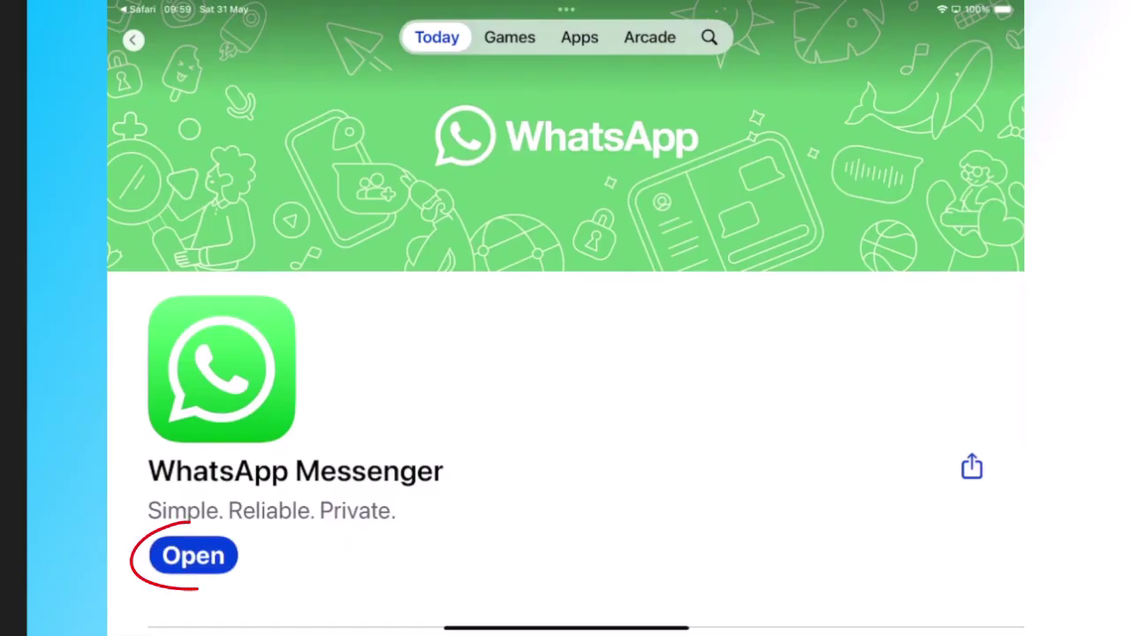
Step: Open WhatsApp and continue past the welcome screen to QR-code login
{"action": "left_click", "coordinate": [192, 555]}
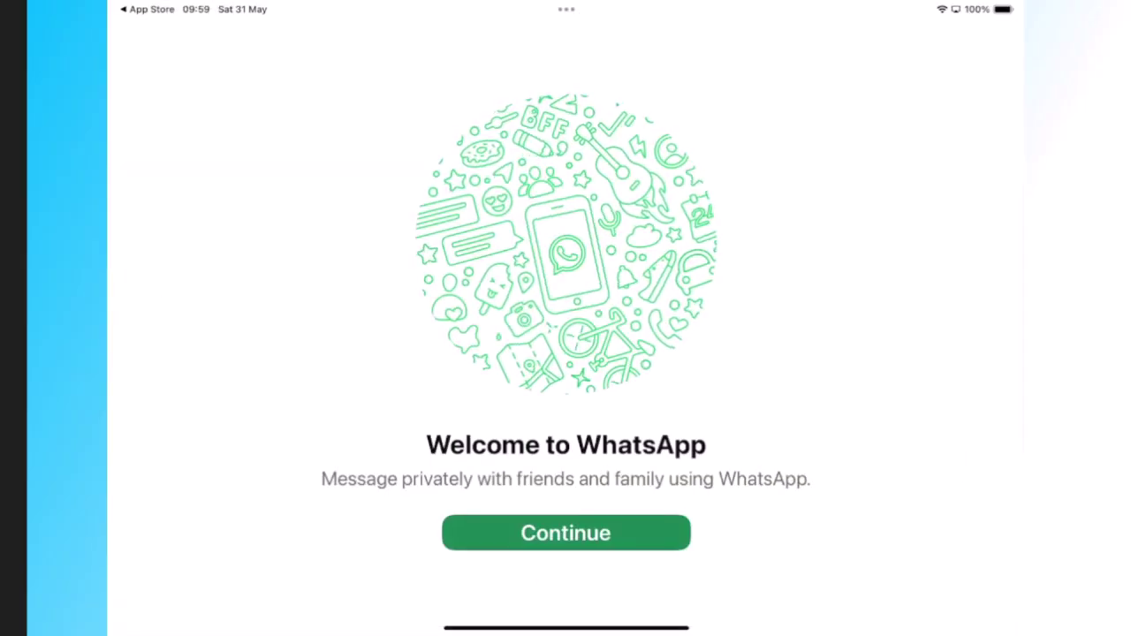
{"action": "left_click", "coordinate": [566, 532]}
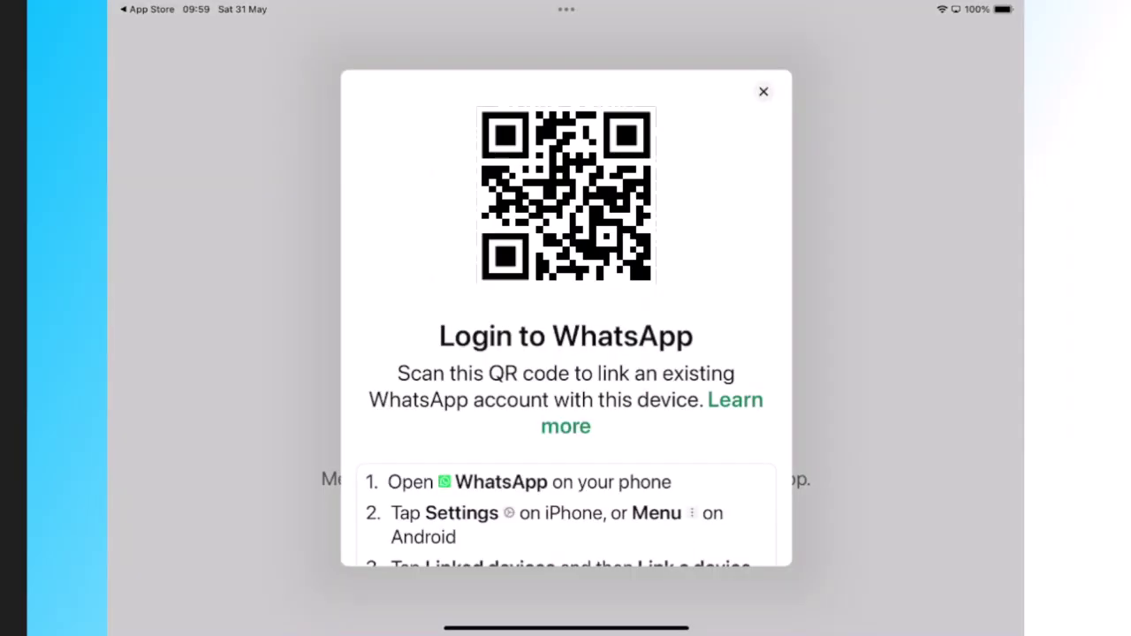
{"action": "scroll", "coordinate": [566, 398], "scroll_direction": "down", "scroll_amount": 4}
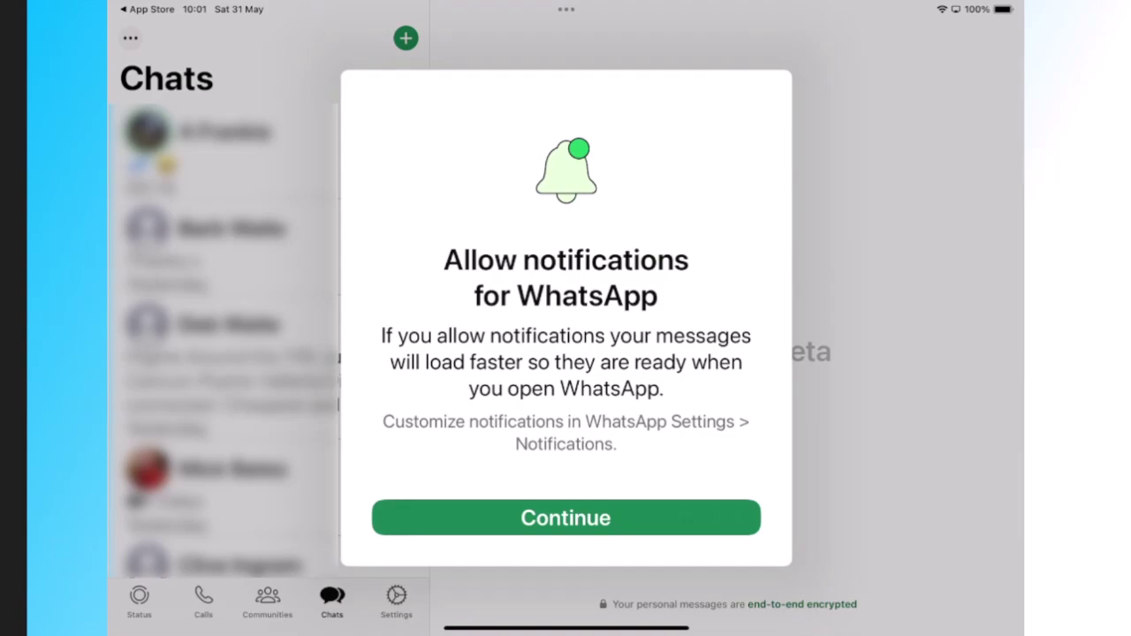
Step: Continue past the WhatsApp notifications sheet to the system permission alert
{"action": "left_click", "coordinate": [565, 518]}
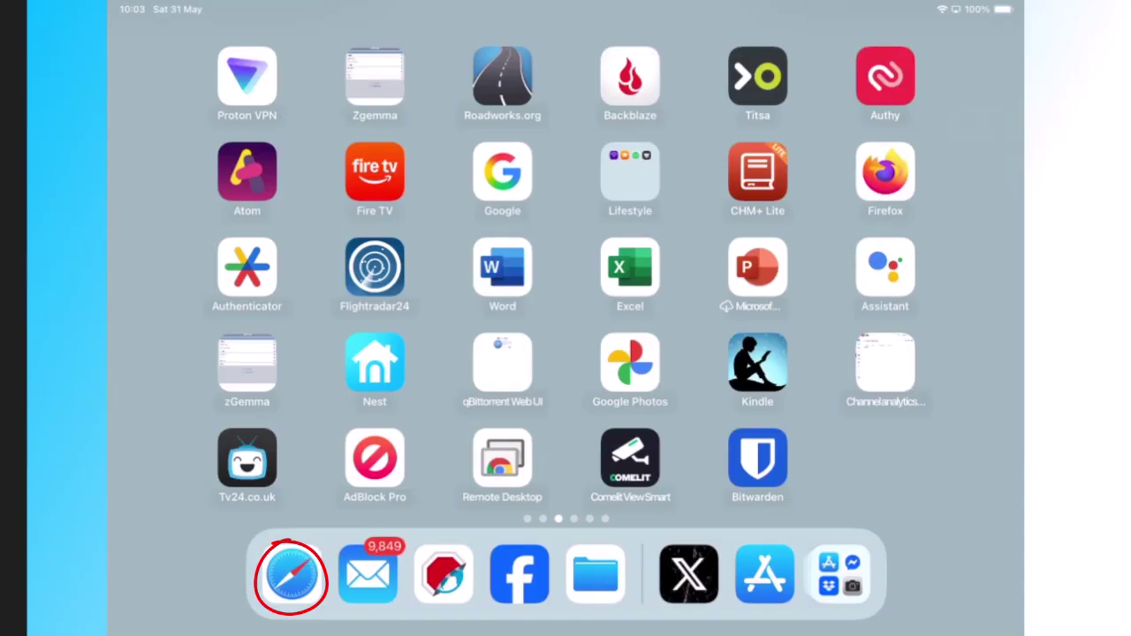
Step: Launch Safari from the dock and enter whatsapp.com in the address bar
{"action": "left_click", "coordinate": [291, 575]}
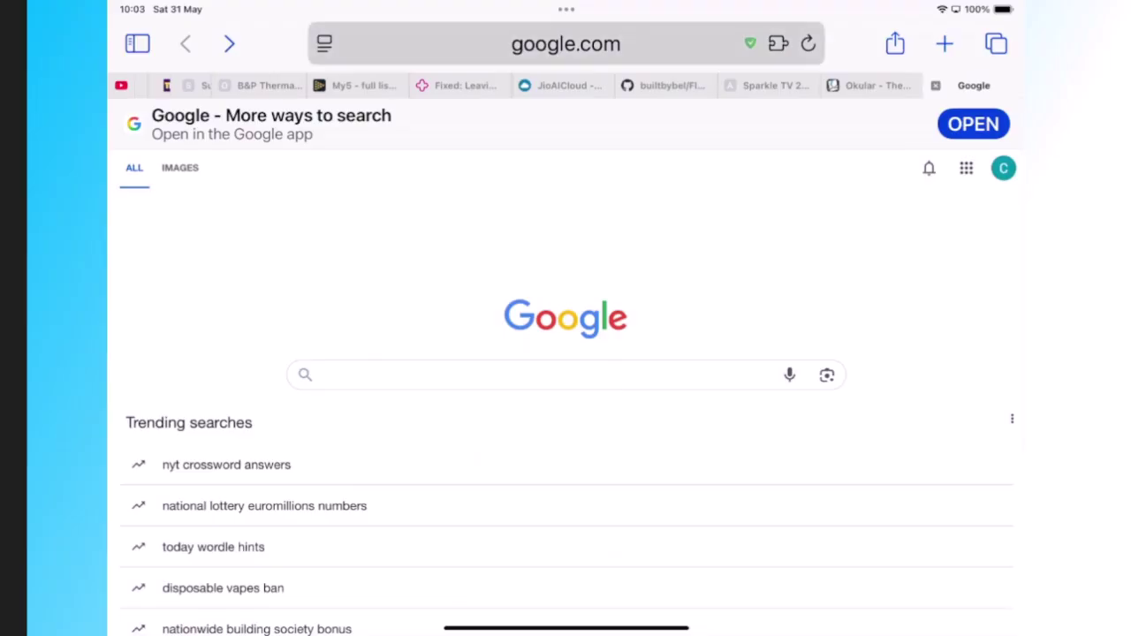
{"action": "left_click", "coordinate": [566, 43]}
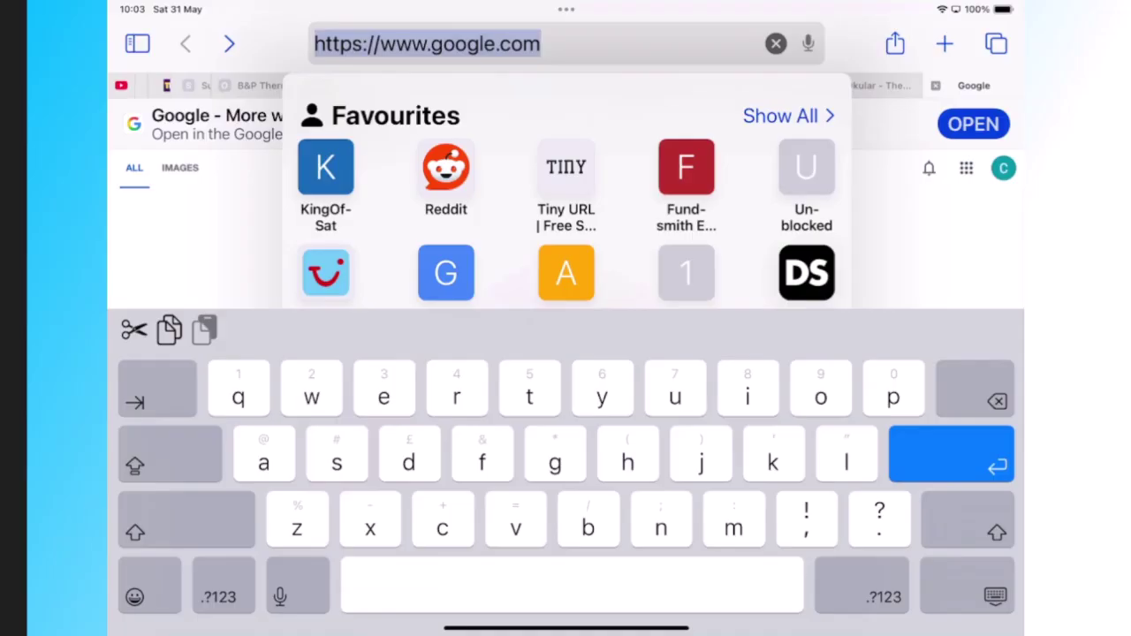
{"action": "type", "text": "whatsapp.com"}
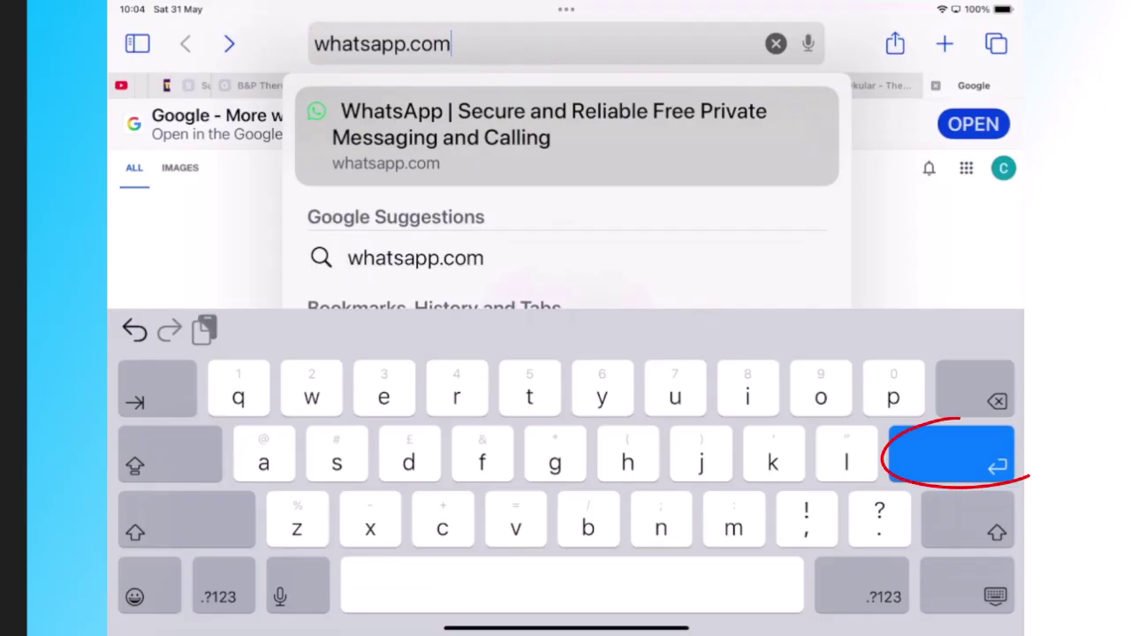
Step: Load whatsapp.com and go to the WhatsApp Web login page
{"action": "left_click", "coordinate": [951, 453]}
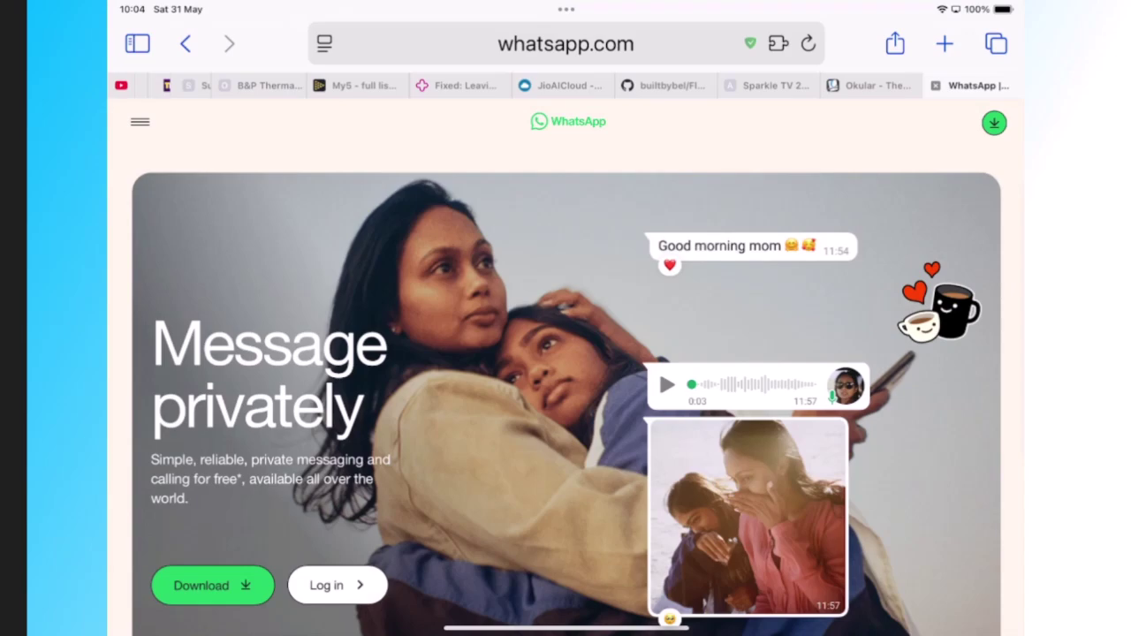
{"action": "left_click", "coordinate": [336, 585]}
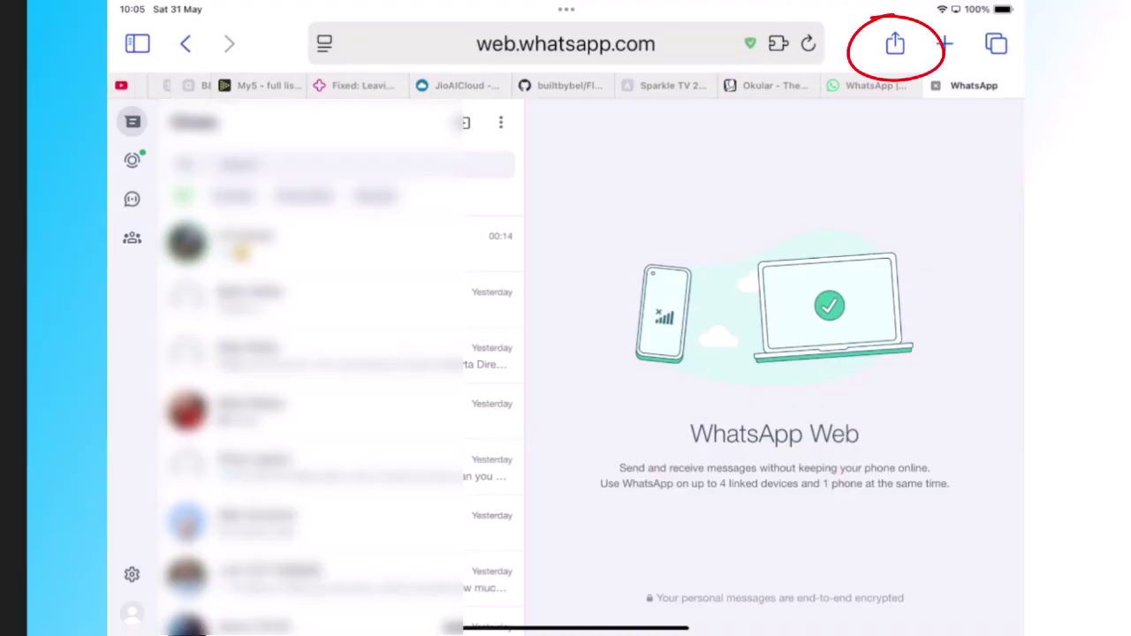
Step: Add web.whatsapp.com to the Home Screen as 'WhatsApp Web' via the Share menu
{"action": "left_click", "coordinate": [896, 44]}
{"action": "scroll", "coordinate": [864, 354], "scroll_direction": "down", "scroll_amount": 4}
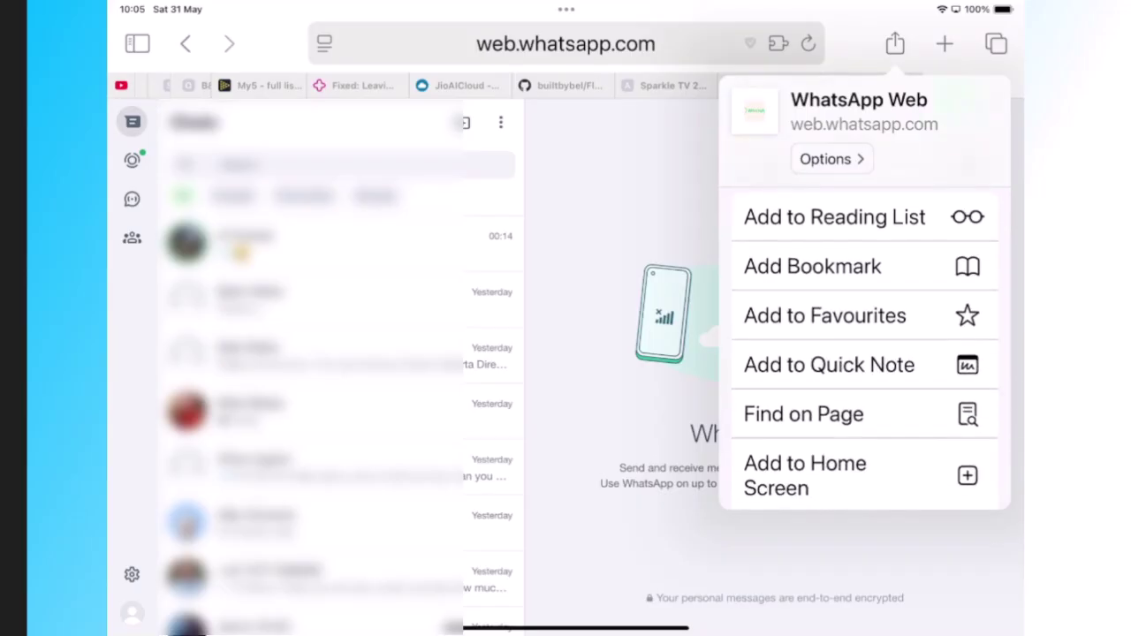
{"action": "scroll", "coordinate": [864, 364], "scroll_direction": "down", "scroll_amount": 2}
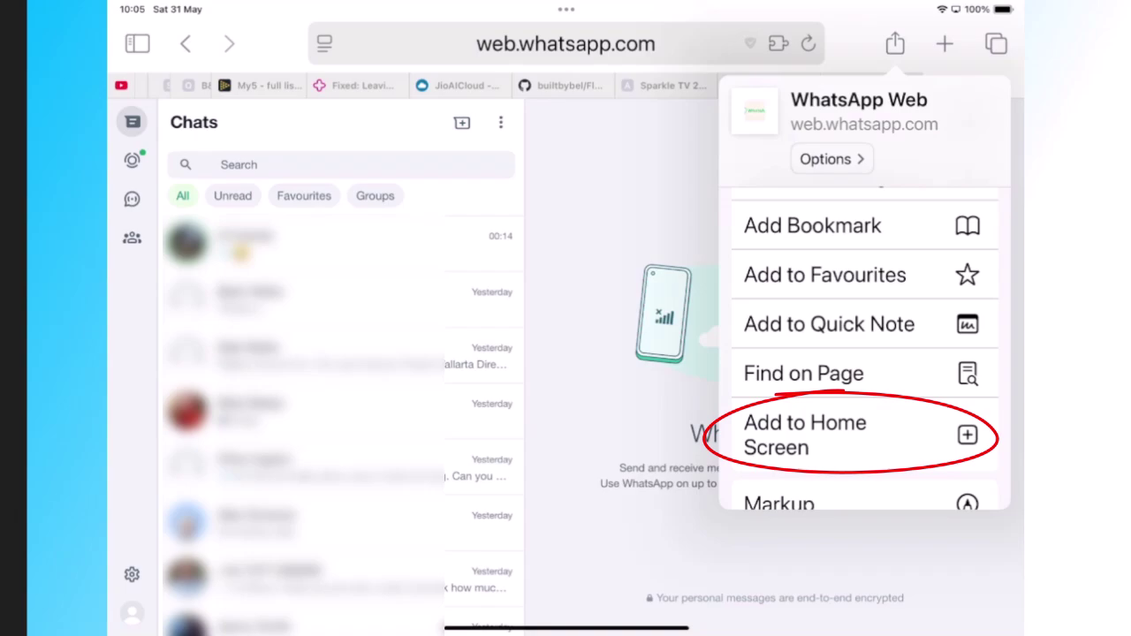
{"action": "left_click", "coordinate": [848, 435]}
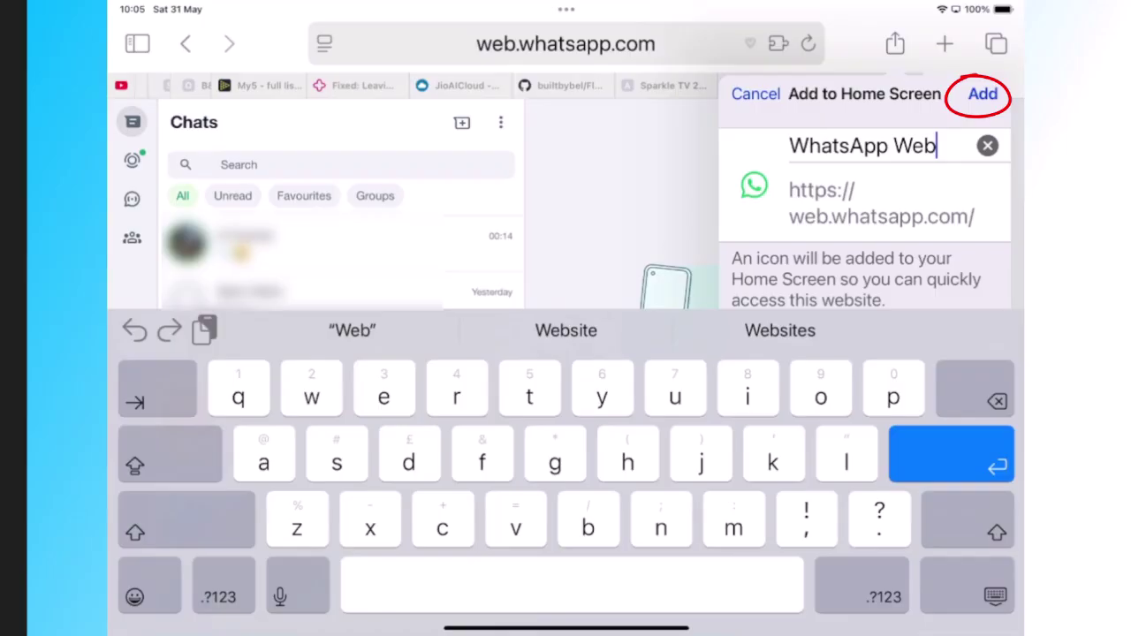
{"action": "left_click", "coordinate": [983, 93]}
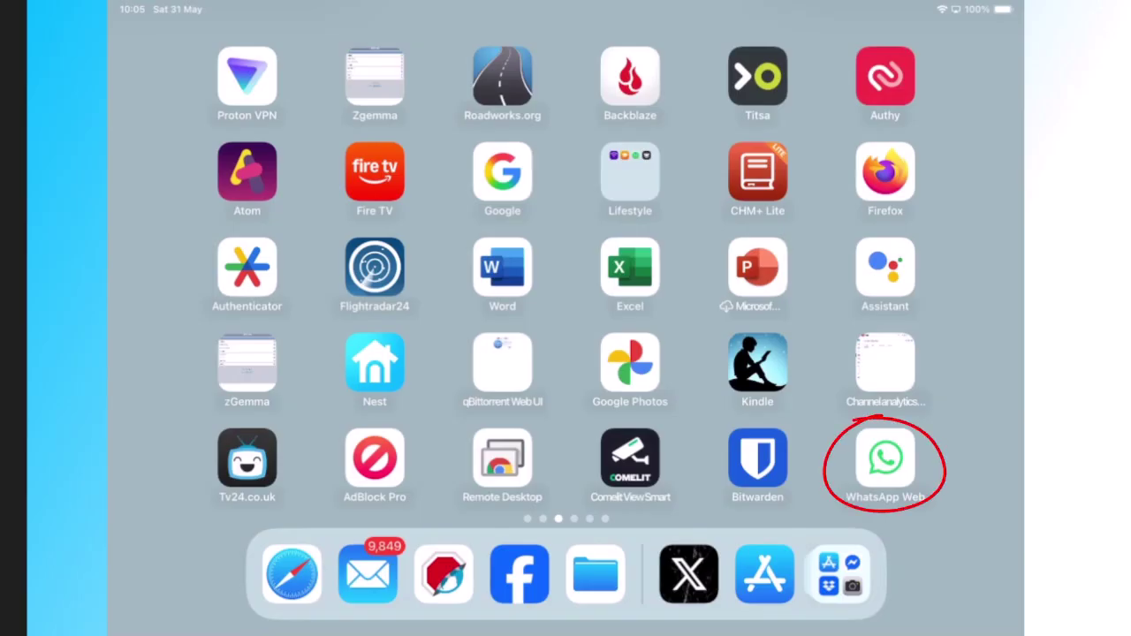
Step: Launch the WhatsApp Web Home Screen shortcut to open the chat list full-screen
{"action": "left_click", "coordinate": [885, 459]}
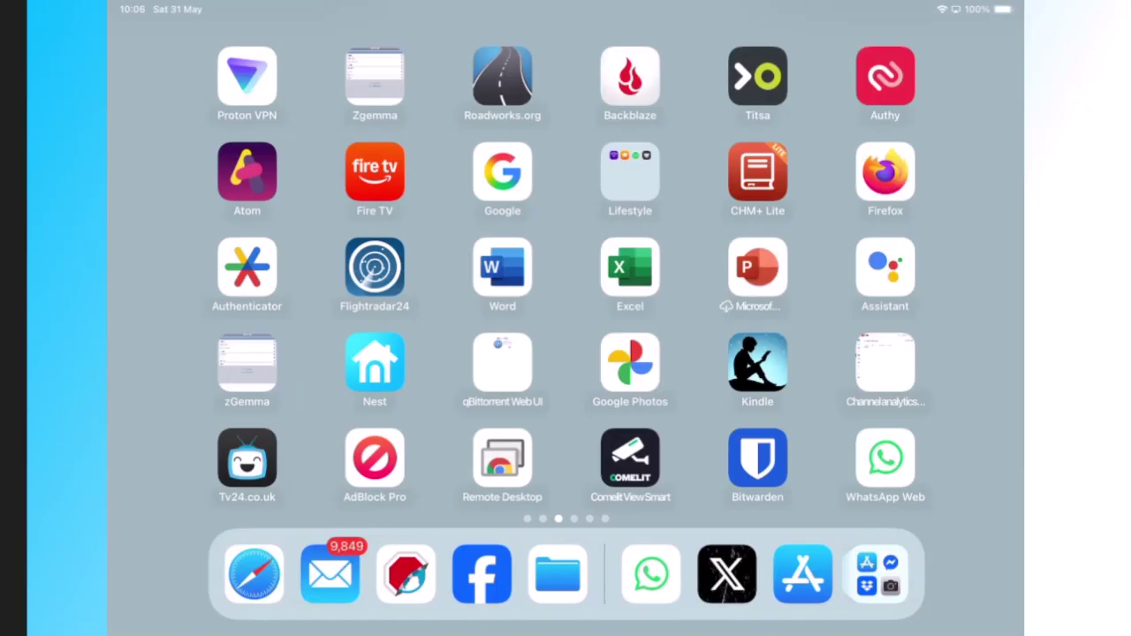
{"action": "left_click", "coordinate": [885, 459]}
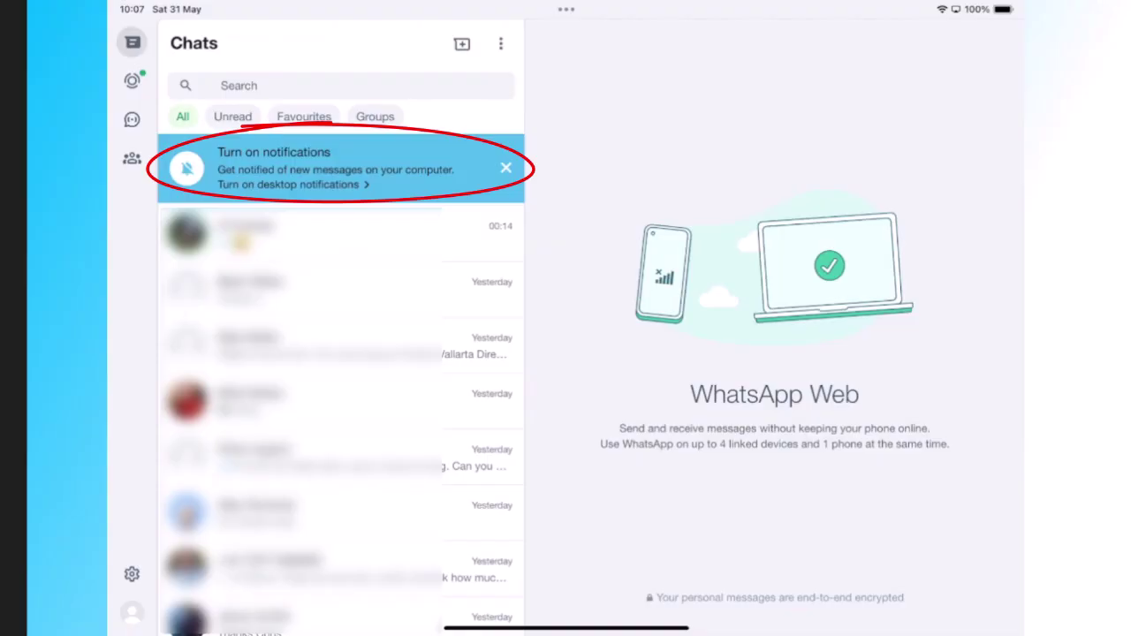
Step: Turn on WhatsApp Web notifications and allow them in the iOS permission prompt
{"action": "left_click", "coordinate": [292, 184]}
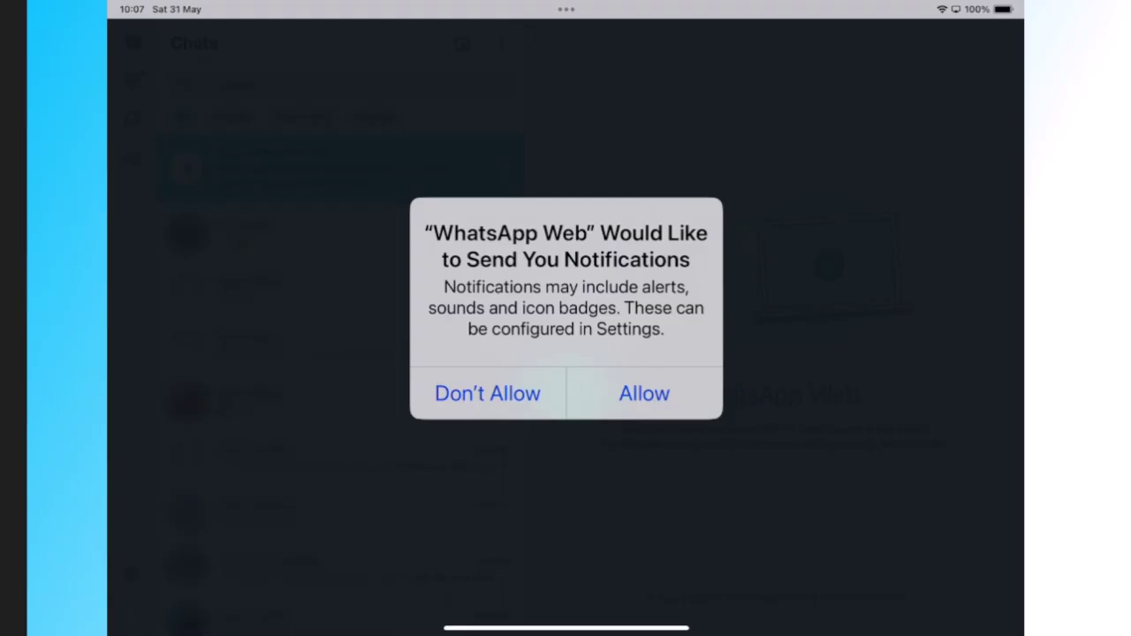
{"action": "left_click", "coordinate": [644, 394]}
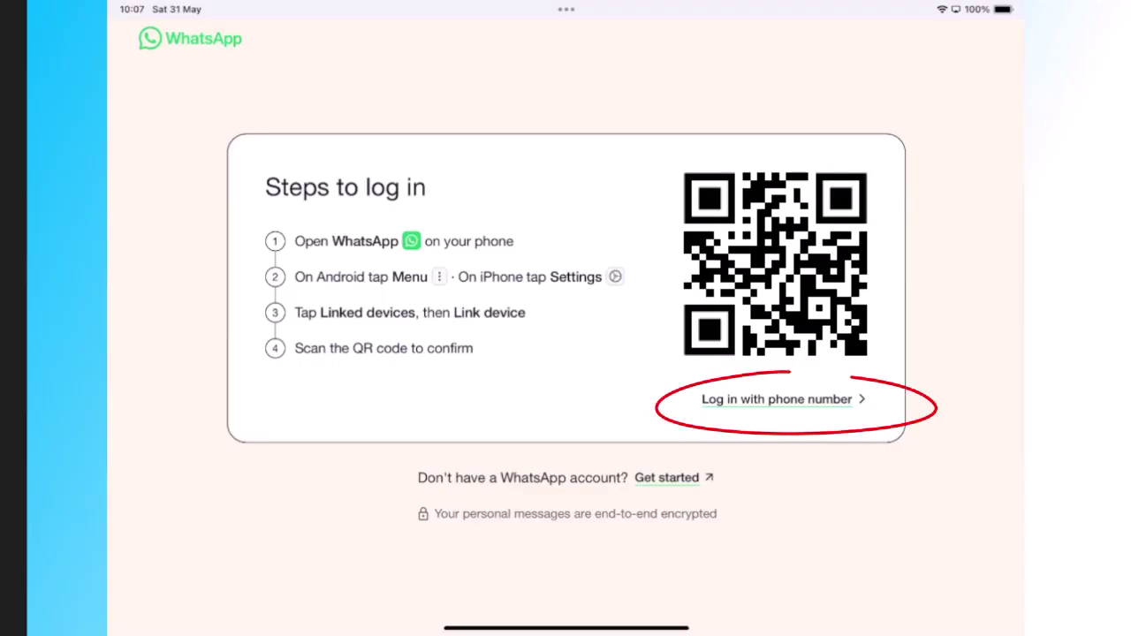
Step: Switch WhatsApp Web to phone-number login, preset to United Kingdom (+44)
{"action": "left_click", "coordinate": [783, 399]}
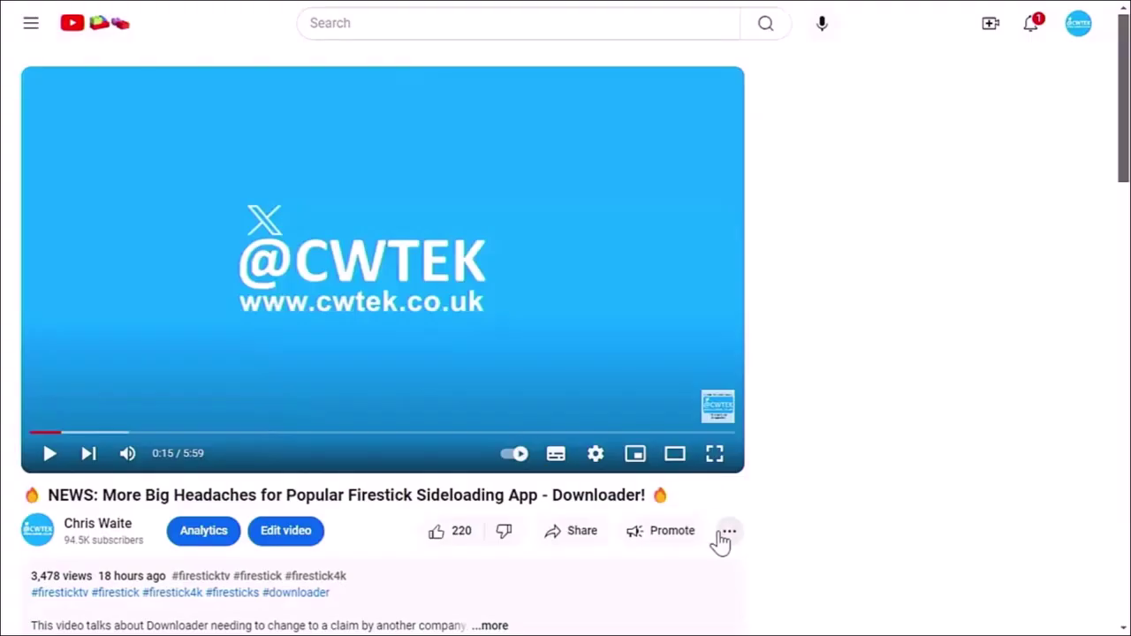
Step: Preview a £75.00 Super Thanks, close it unbought, and expand the video description
{"action": "left_click", "coordinate": [730, 532]}
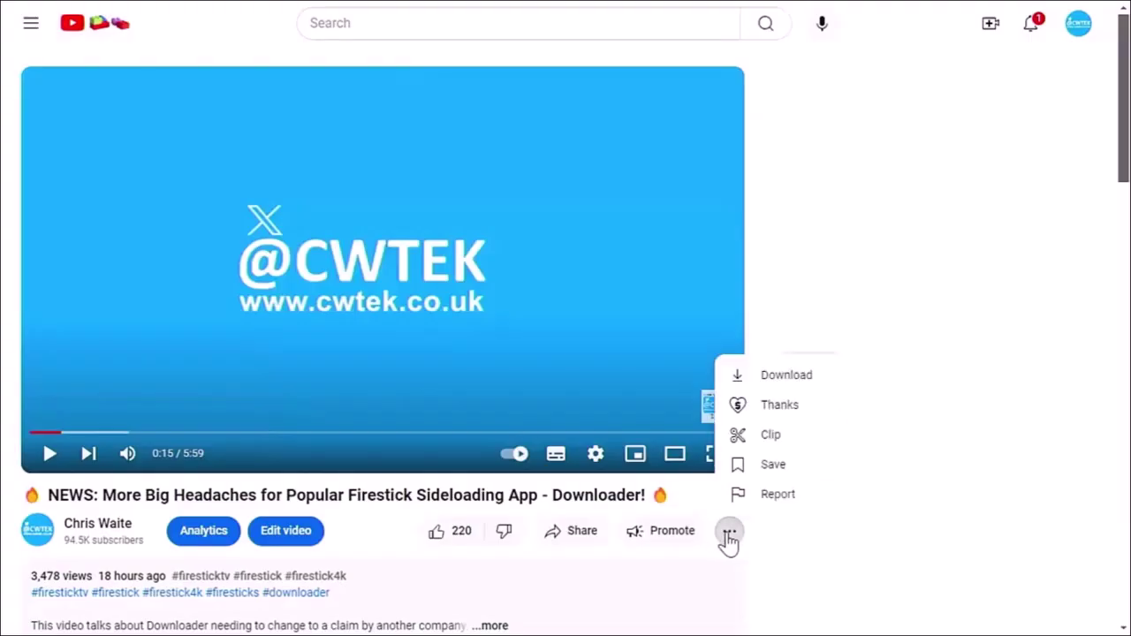
{"action": "left_click", "coordinate": [780, 405]}
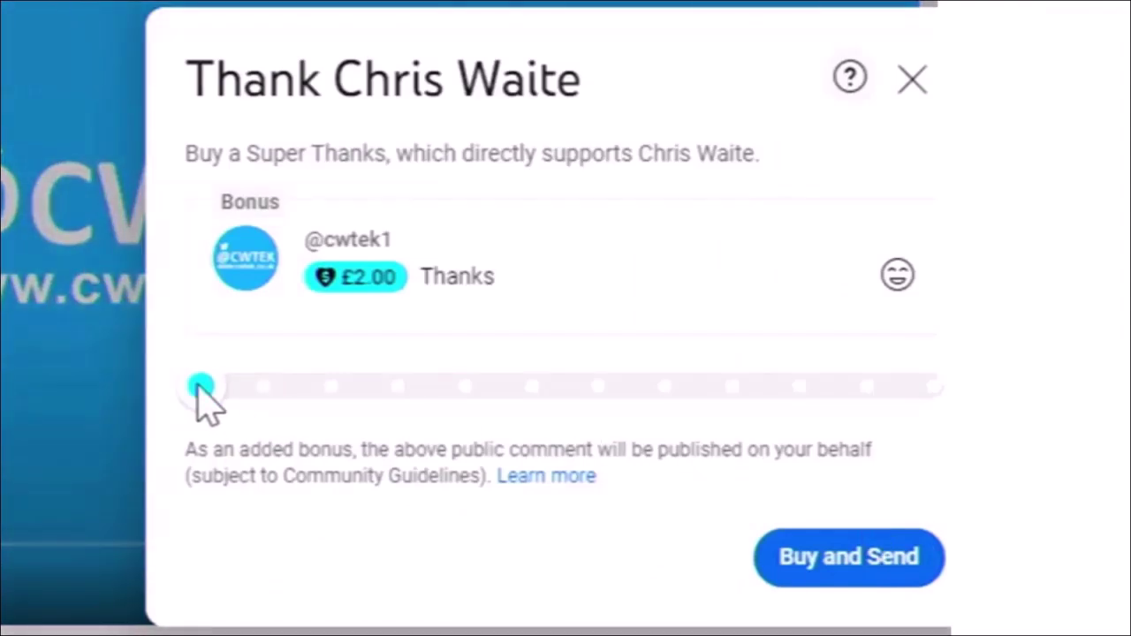
{"action": "left_click_drag", "start_coordinate": [201, 388], "coordinate": [668, 387]}
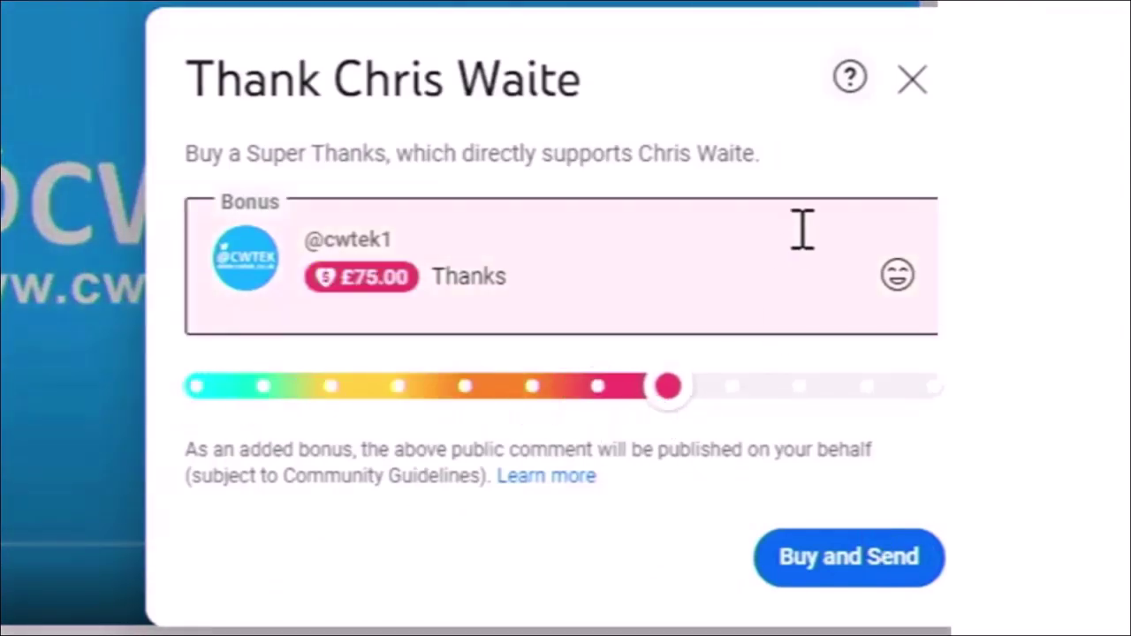
{"action": "left_click", "coordinate": [912, 80]}
{"action": "scroll", "coordinate": [584, 286], "scroll_direction": "down", "scroll_amount": 2}
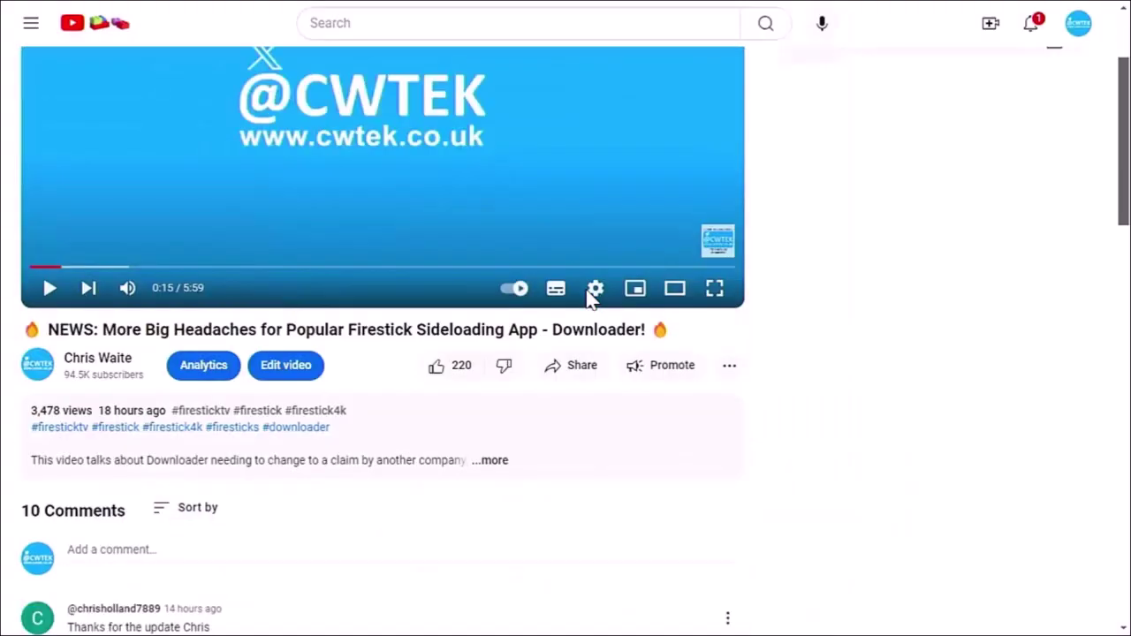
{"action": "left_click", "coordinate": [491, 460]}
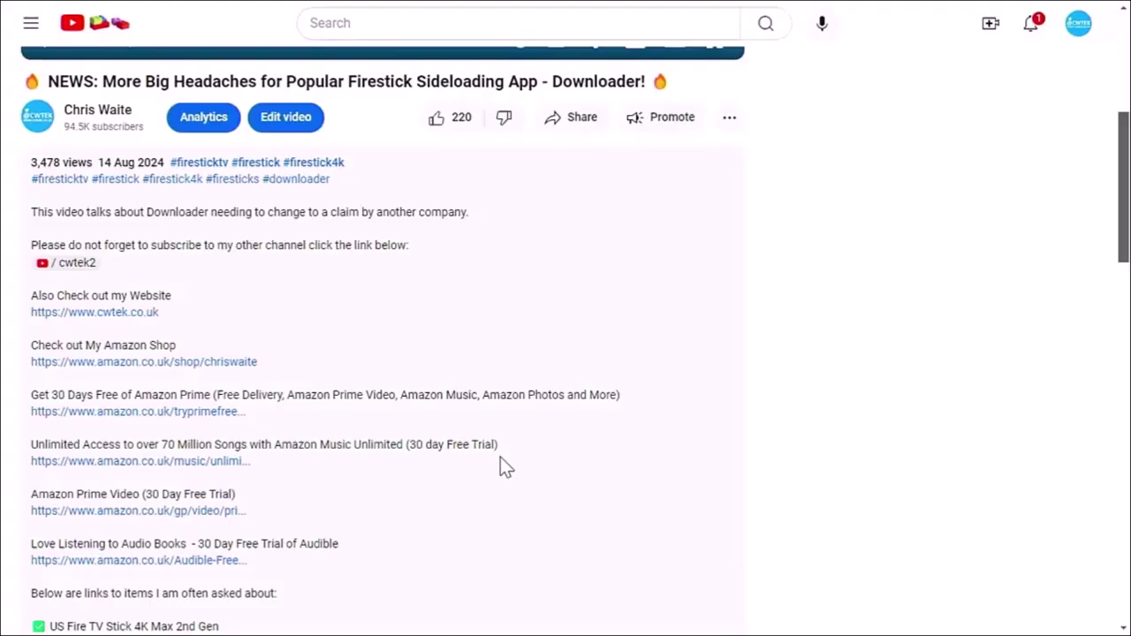
{"action": "scroll", "coordinate": [505, 466], "scroll_direction": "down", "scroll_amount": 2}
{"action": "scroll", "coordinate": [505, 466], "scroll_direction": "down", "scroll_amount": 2}
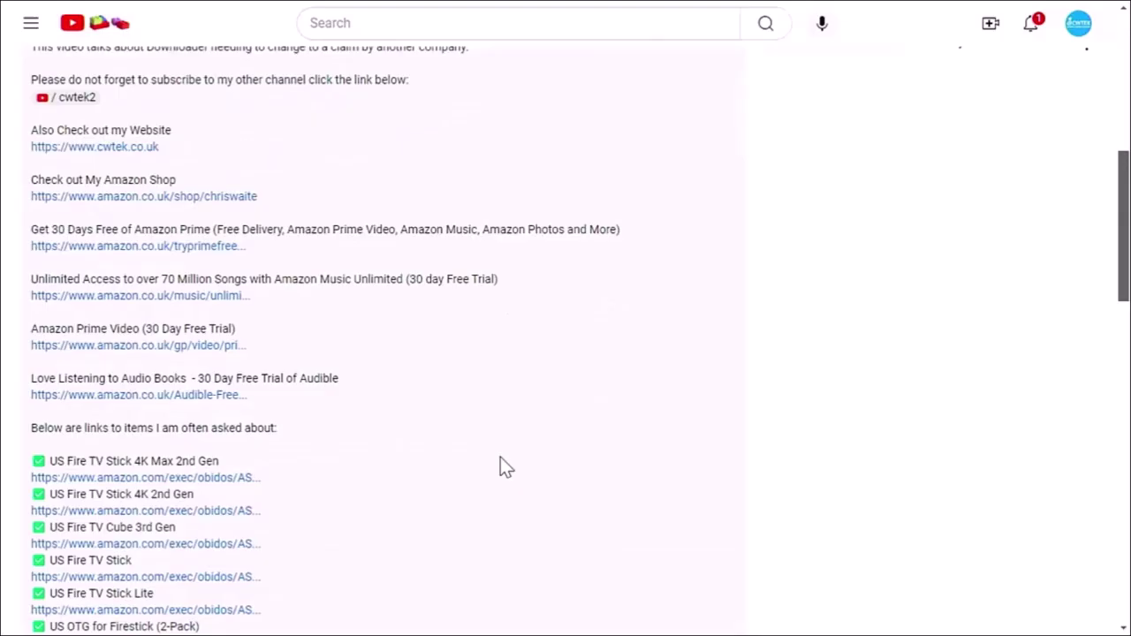
{"action": "scroll", "coordinate": [505, 466], "scroll_direction": "down", "scroll_amount": 4}
{"action": "scroll", "coordinate": [505, 466], "scroll_direction": "up", "scroll_amount": 1}
{"action": "scroll", "coordinate": [505, 466], "scroll_direction": "up", "scroll_amount": 1}
{"action": "scroll", "coordinate": [506, 466], "scroll_direction": "up", "scroll_amount": 1}
{"action": "scroll", "coordinate": [505, 466], "scroll_direction": "up", "scroll_amount": 2}
{"action": "scroll", "coordinate": [505, 466], "scroll_direction": "up", "scroll_amount": 2}
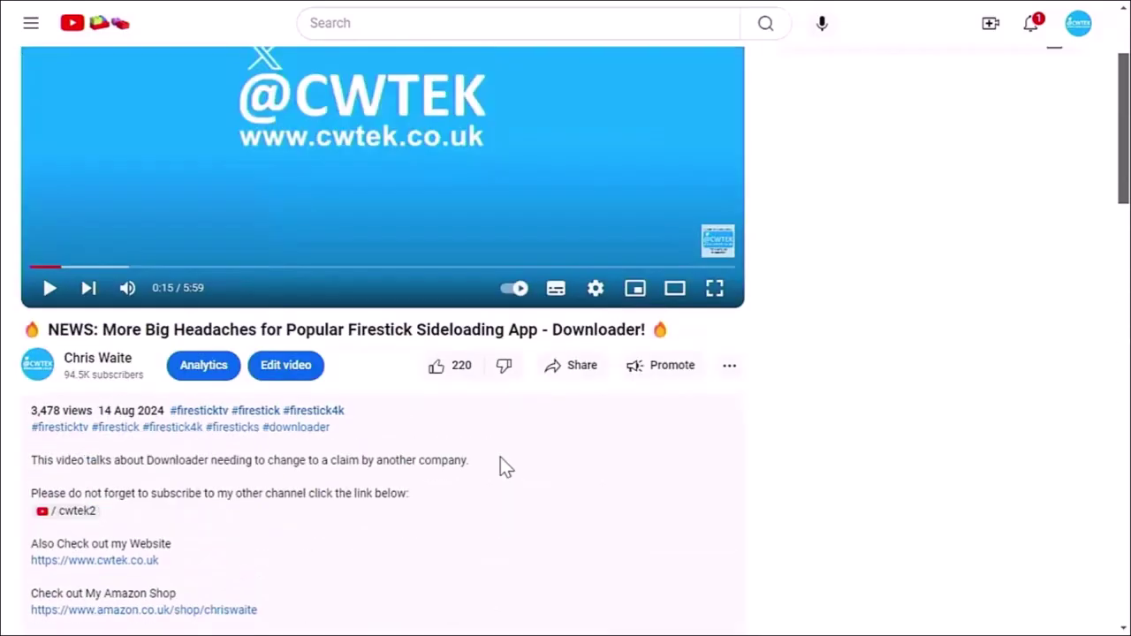
Step: Reopen Super Thanks, set the amount to £15.00, and close it without buying
{"action": "left_click", "coordinate": [729, 365]}
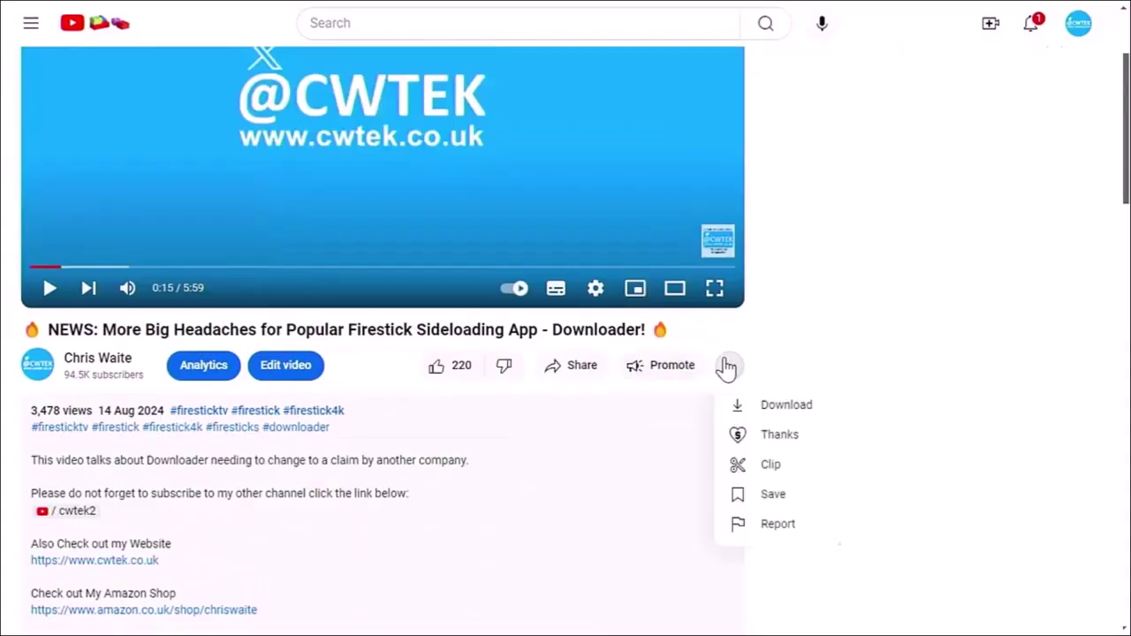
{"action": "left_click", "coordinate": [762, 437]}
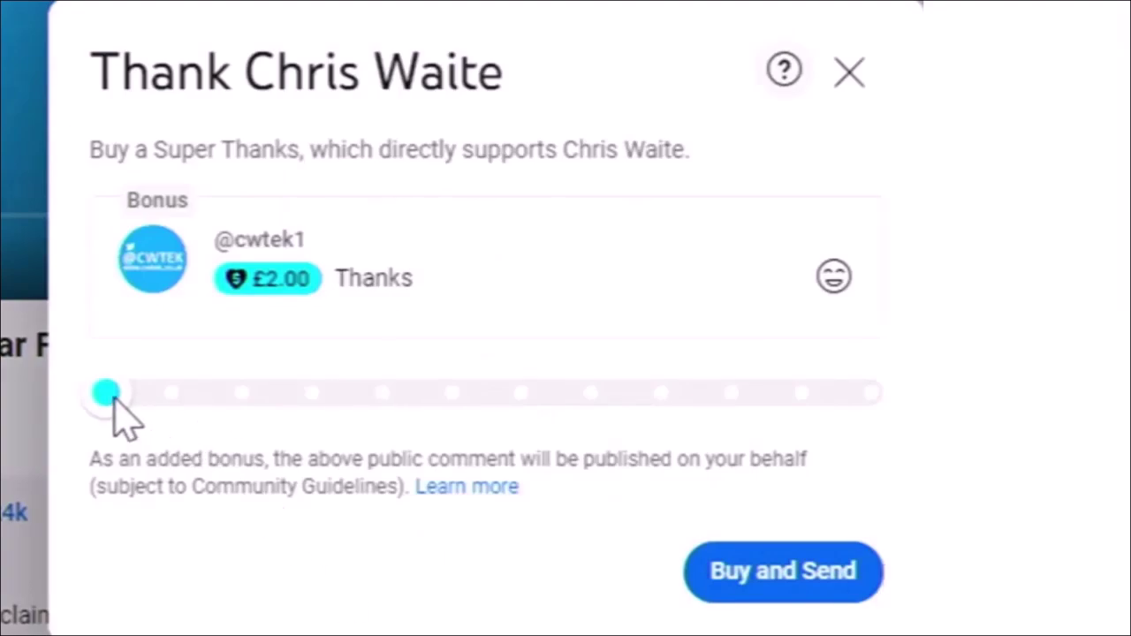
{"action": "left_click_drag", "start_coordinate": [106, 393], "coordinate": [354, 408]}
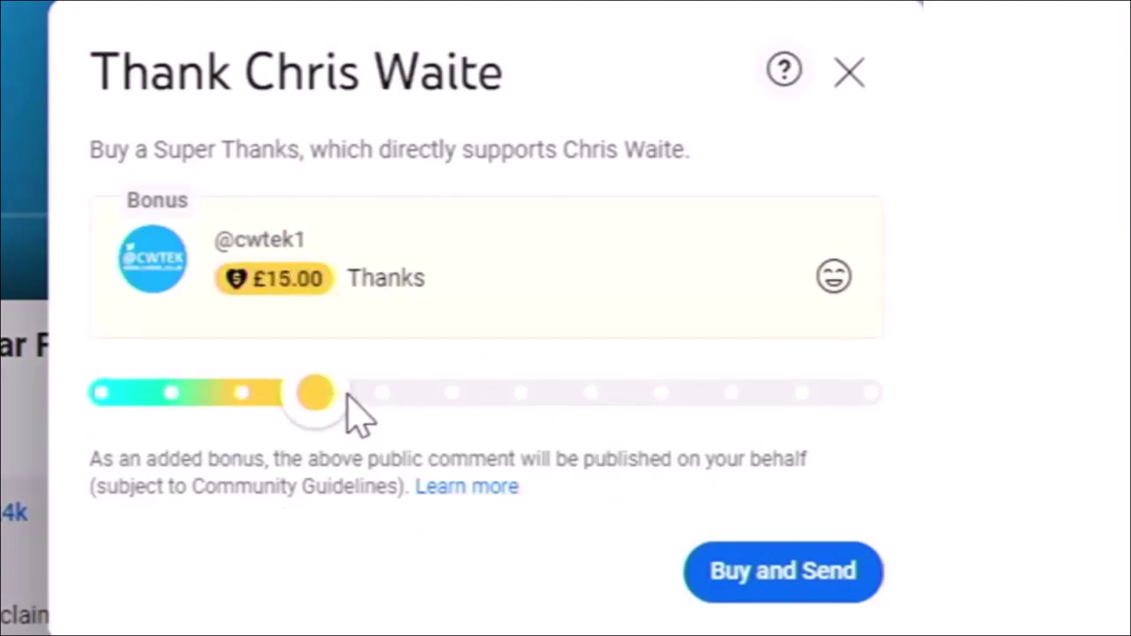
{"action": "left_click", "coordinate": [849, 73]}
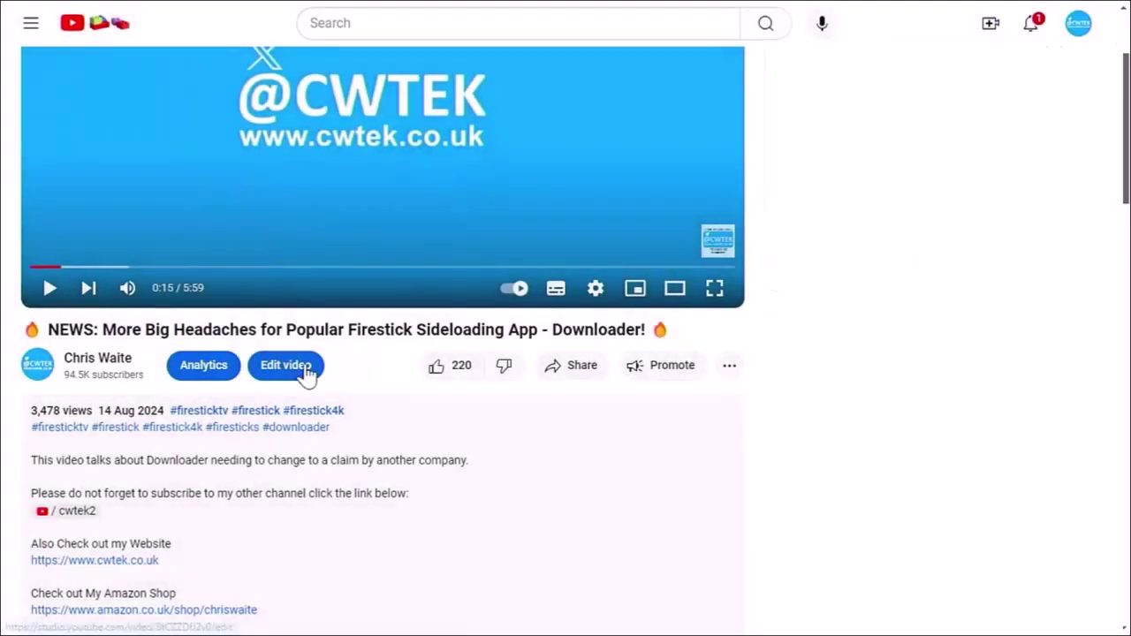
Step: Visit the channel's home page, then bring up Share for the Firestick Downloader video
{"action": "left_click", "coordinate": [40, 366]}
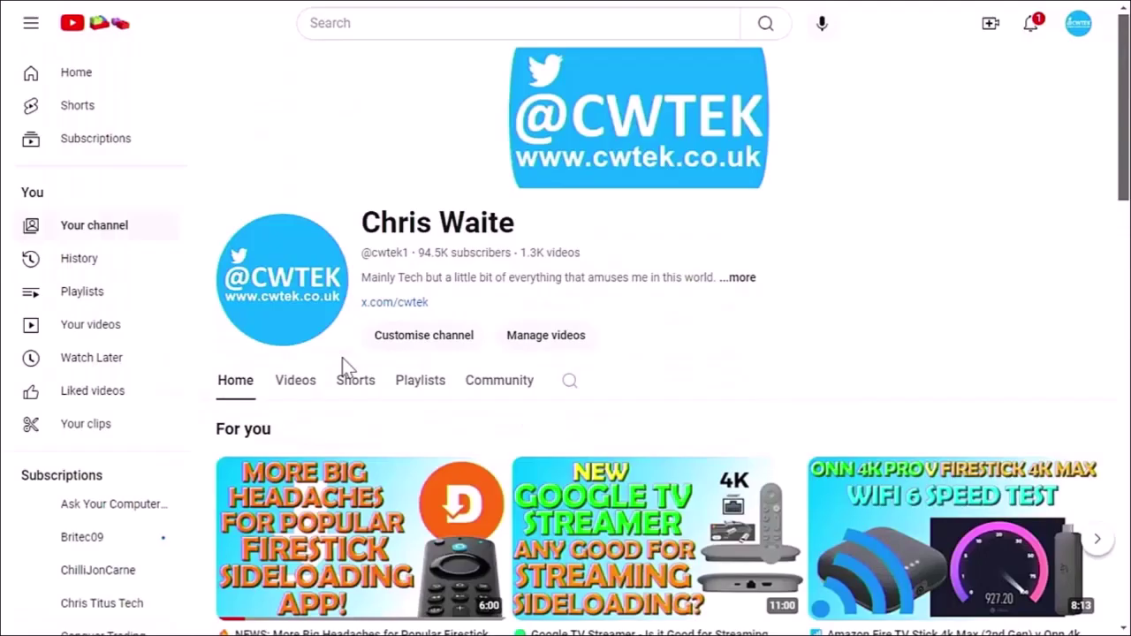
{"action": "scroll", "coordinate": [612, 367], "scroll_direction": "down", "scroll_amount": 1}
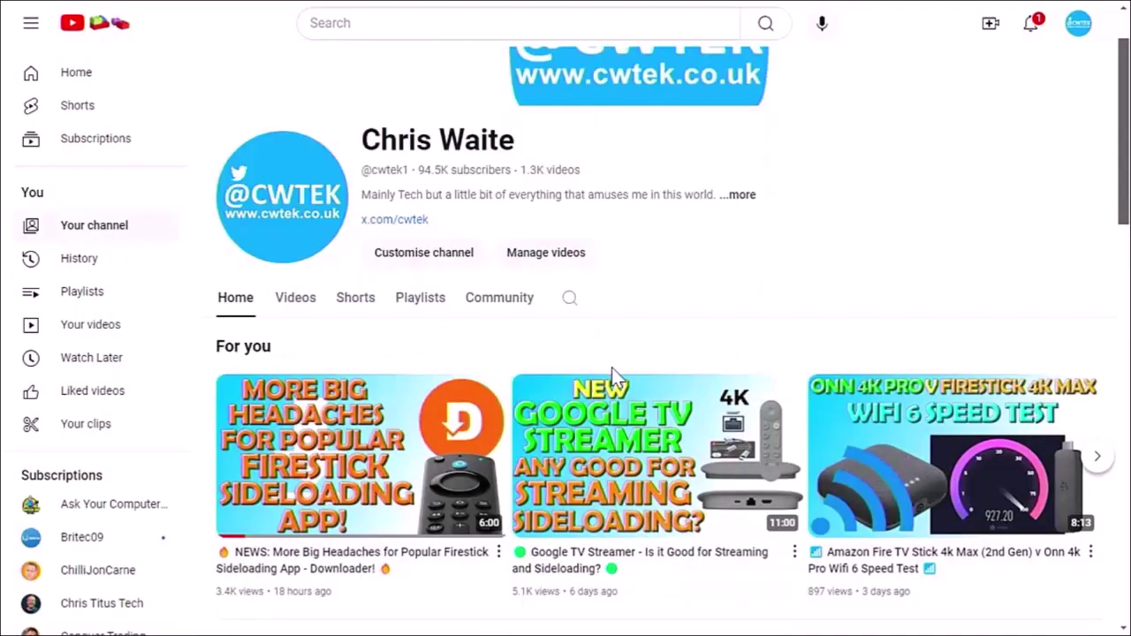
{"action": "scroll", "coordinate": [612, 367], "scroll_direction": "down", "scroll_amount": 2}
{"action": "scroll", "coordinate": [611, 367], "scroll_direction": "down", "scroll_amount": 2}
{"action": "scroll", "coordinate": [612, 367], "scroll_direction": "down", "scroll_amount": 1}
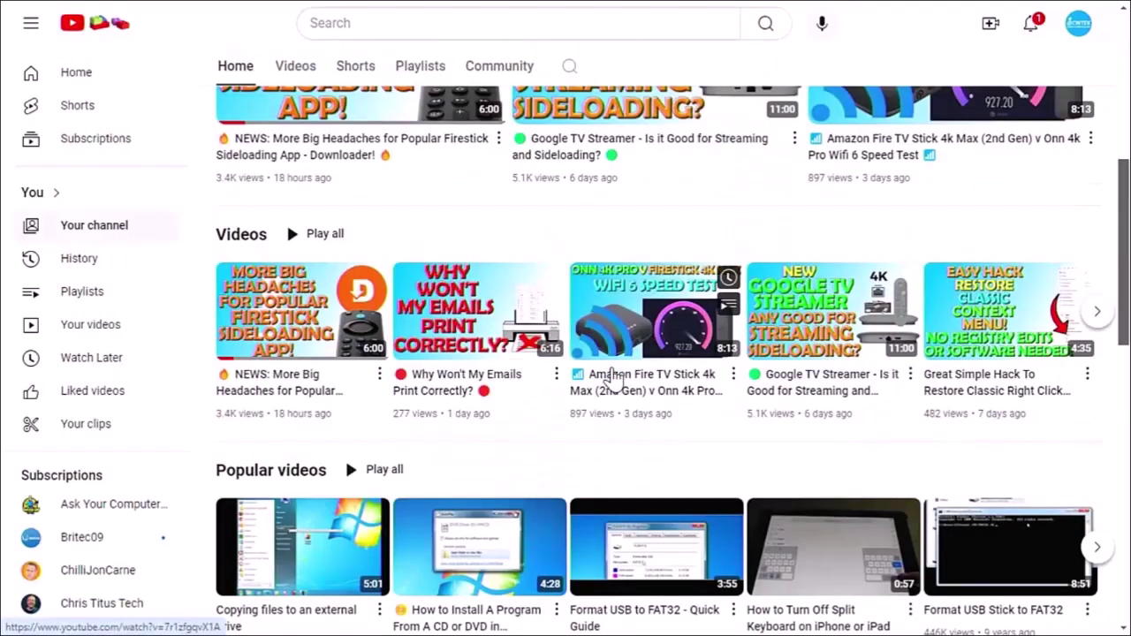
{"action": "scroll", "coordinate": [611, 378], "scroll_direction": "down", "scroll_amount": 1}
{"action": "scroll", "coordinate": [611, 379], "scroll_direction": "down", "scroll_amount": 1}
{"action": "scroll", "coordinate": [612, 378], "scroll_direction": "down", "scroll_amount": 2}
{"action": "scroll", "coordinate": [612, 378], "scroll_direction": "down", "scroll_amount": 1}
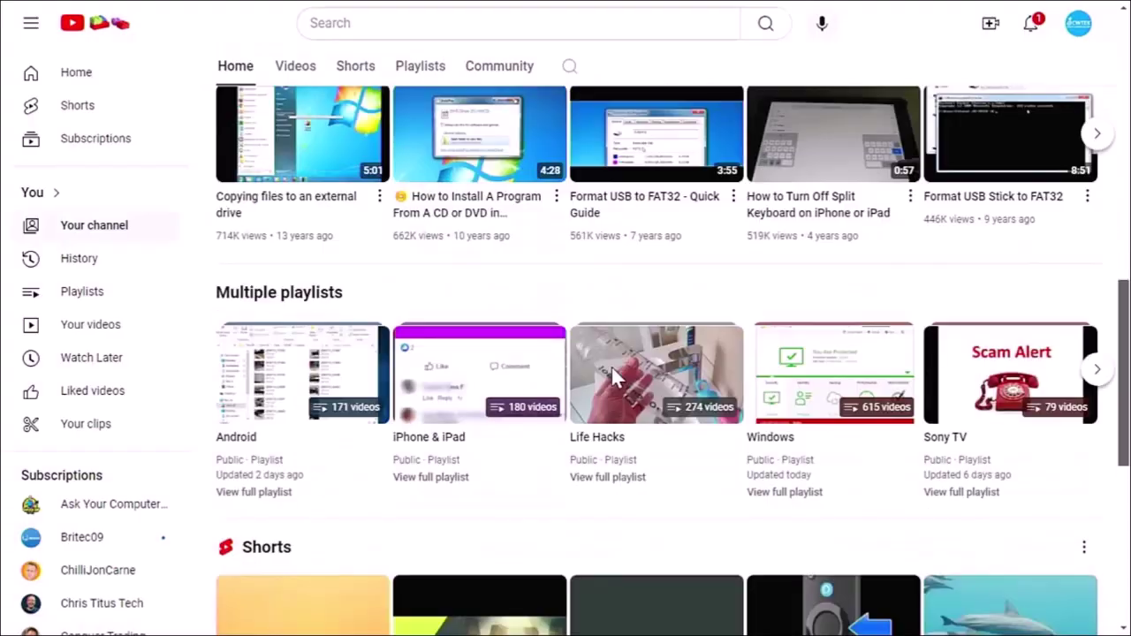
{"action": "scroll", "coordinate": [612, 379], "scroll_direction": "down", "scroll_amount": 1}
{"action": "scroll", "coordinate": [612, 378], "scroll_direction": "down", "scroll_amount": 3}
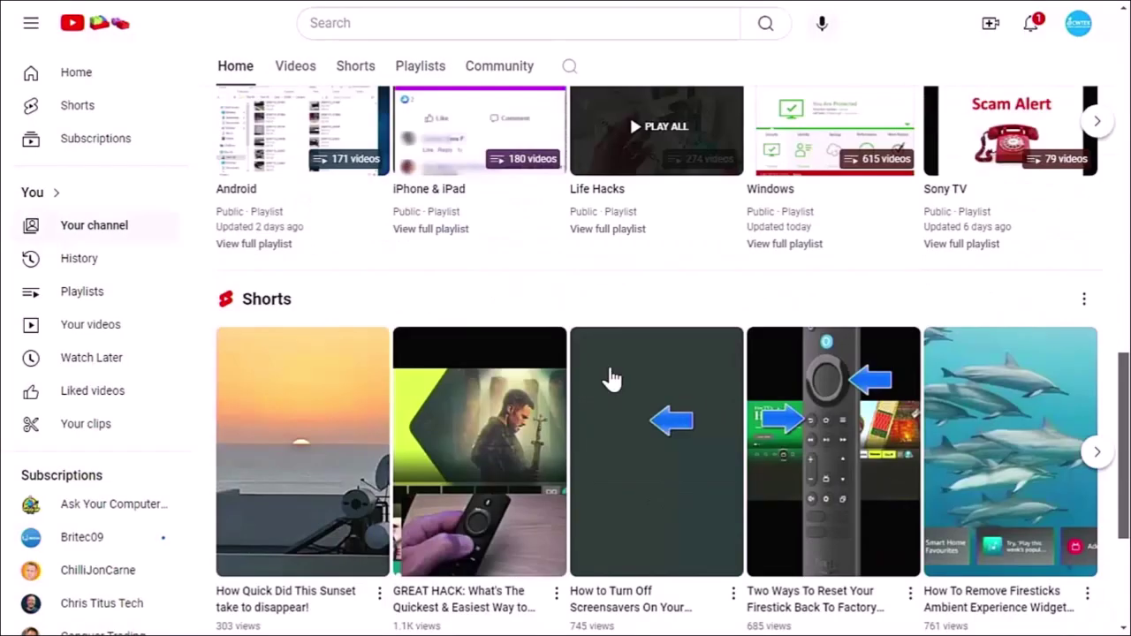
{"action": "scroll", "coordinate": [611, 379], "scroll_direction": "down", "scroll_amount": 3}
{"action": "scroll", "coordinate": [611, 378], "scroll_direction": "down", "scroll_amount": 2}
{"action": "scroll", "coordinate": [612, 378], "scroll_direction": "down", "scroll_amount": 1}
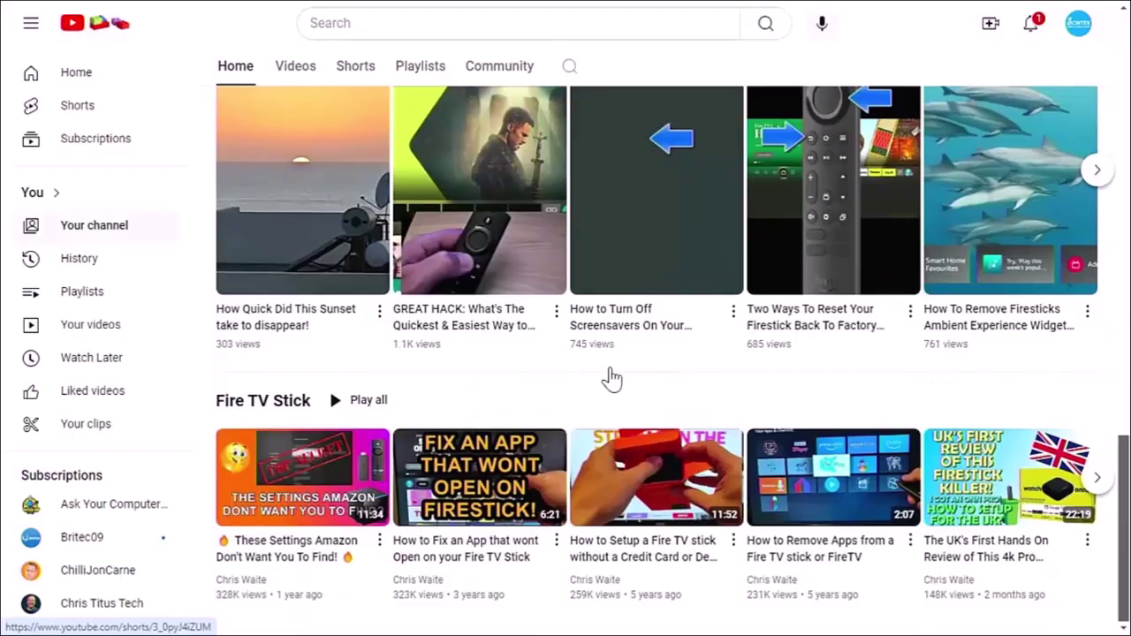
{"action": "scroll", "coordinate": [612, 379], "scroll_direction": "up", "scroll_amount": 4}
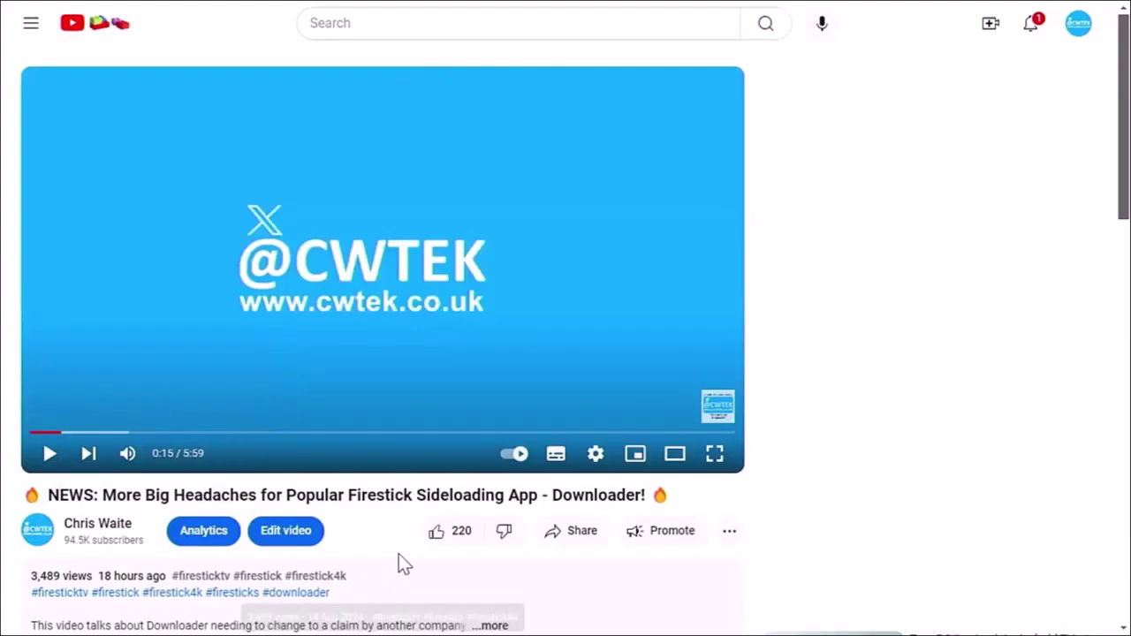
{"action": "left_click", "coordinate": [548, 540]}
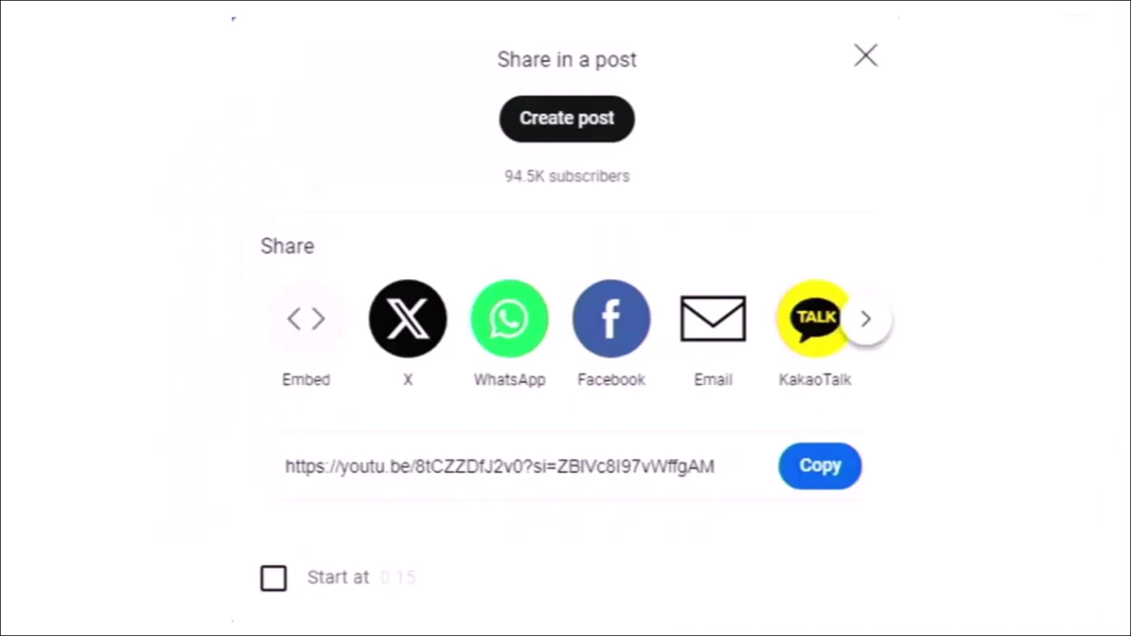